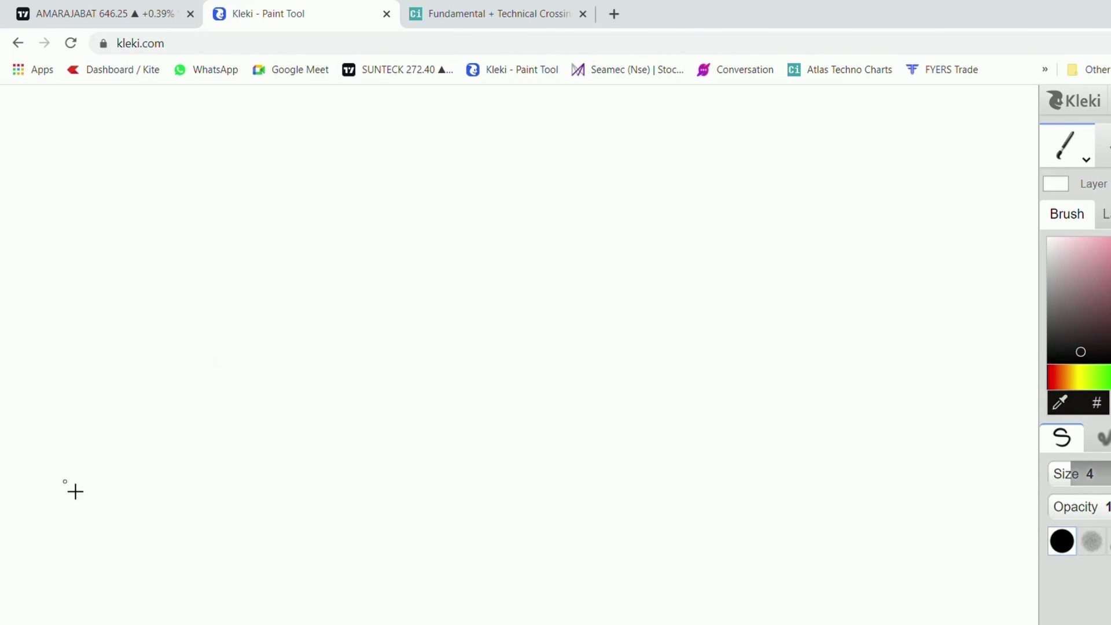
Draw a black rising trend line with a red upward arrow above it.
mouse_move(43, 534)
mouse_down()
mouse_move(454, 409)
mouse_move(640, 298)
mouse_move(788, 233)
mouse_move(896, 156)
mouse_up()
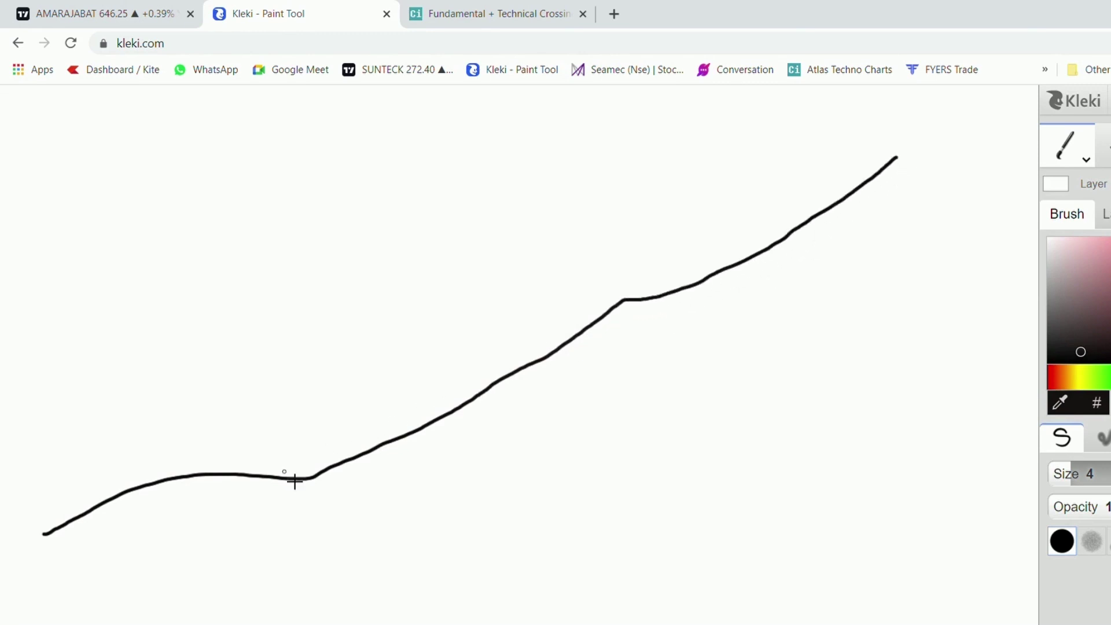
key(alt)
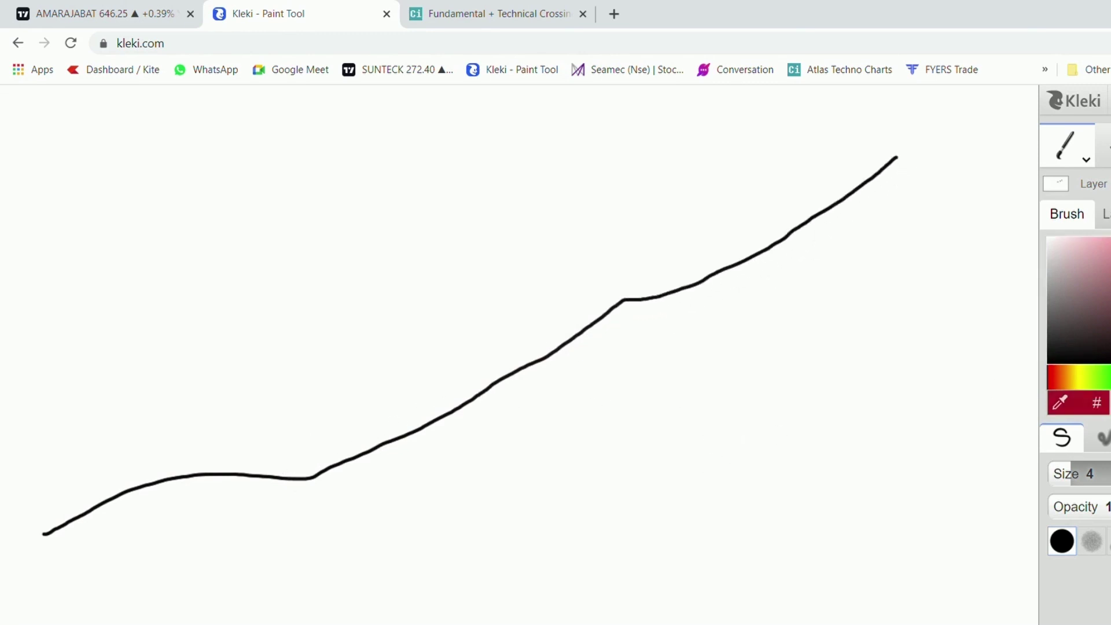
mouse_move(194, 362)
mouse_down()
mouse_move(596, 214)
mouse_move(579, 233)
mouse_up()
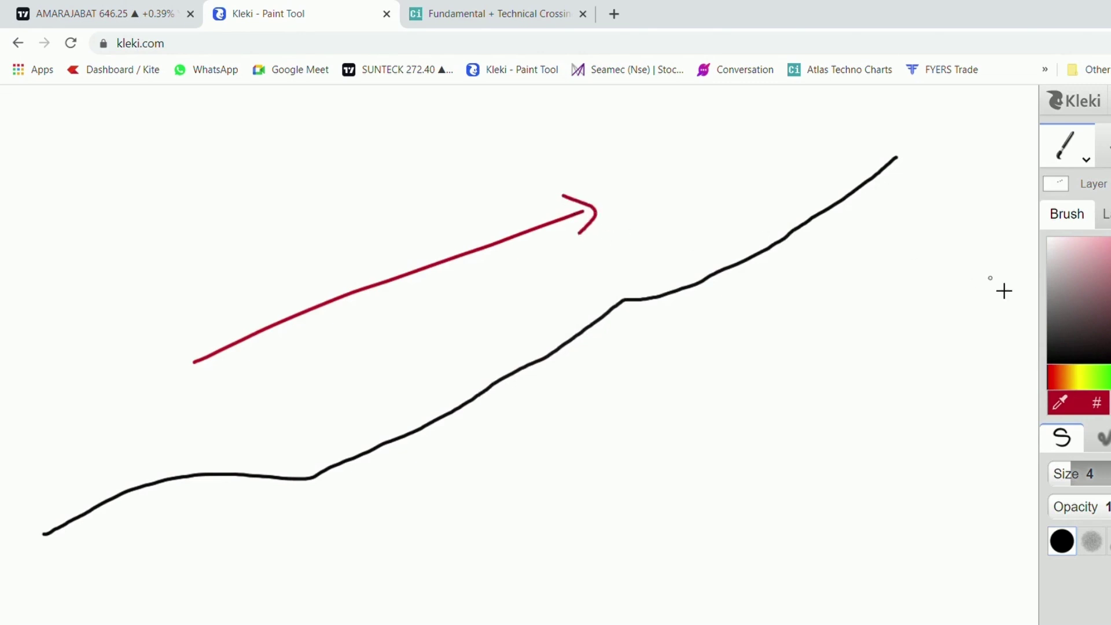
Add a black falling curve in the lower right with a red downward arrow above it.
click(1106, 345)
mouse_move(512, 432)
mouse_down()
mouse_move(752, 515)
mouse_move(927, 558)
mouse_up()
click(1105, 274)
mouse_move(651, 384)
mouse_down()
mouse_move(809, 445)
mouse_move(789, 458)
mouse_up()
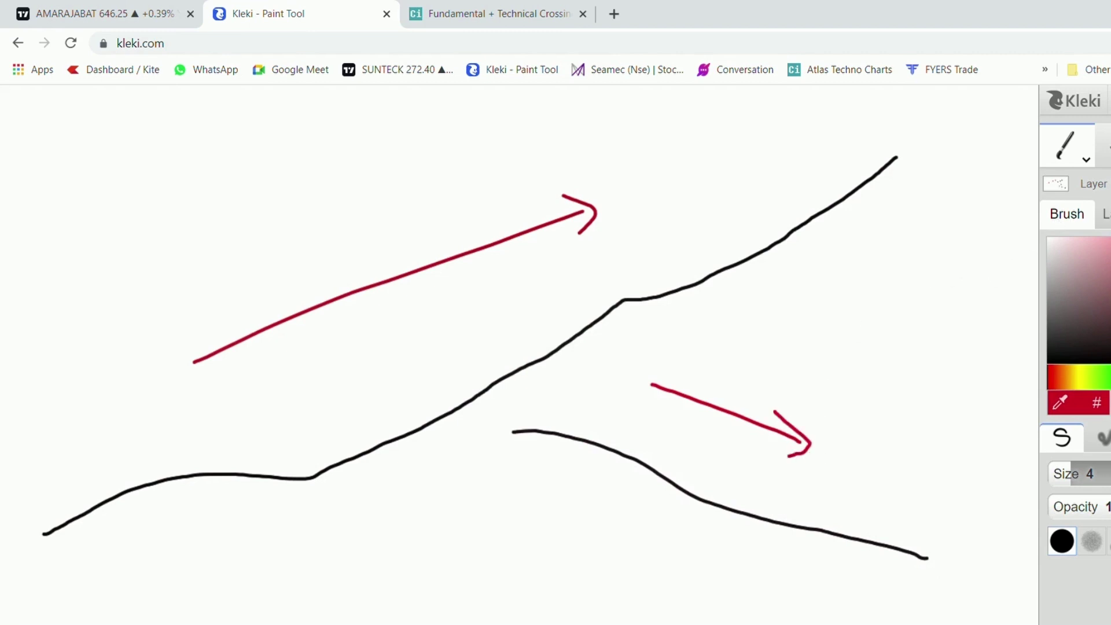
Draw a flat black wavy line across the top with a red stroke beneath it.
click(1106, 346)
mouse_move(80, 159)
mouse_down()
mouse_move(317, 152)
mouse_move(604, 122)
mouse_up()
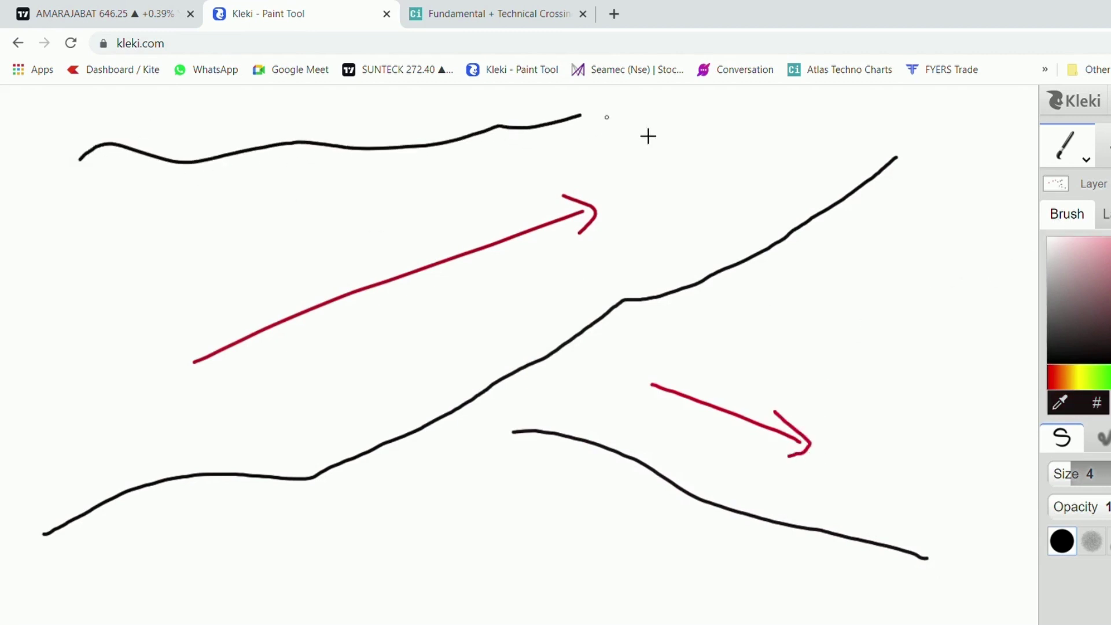
click(1106, 272)
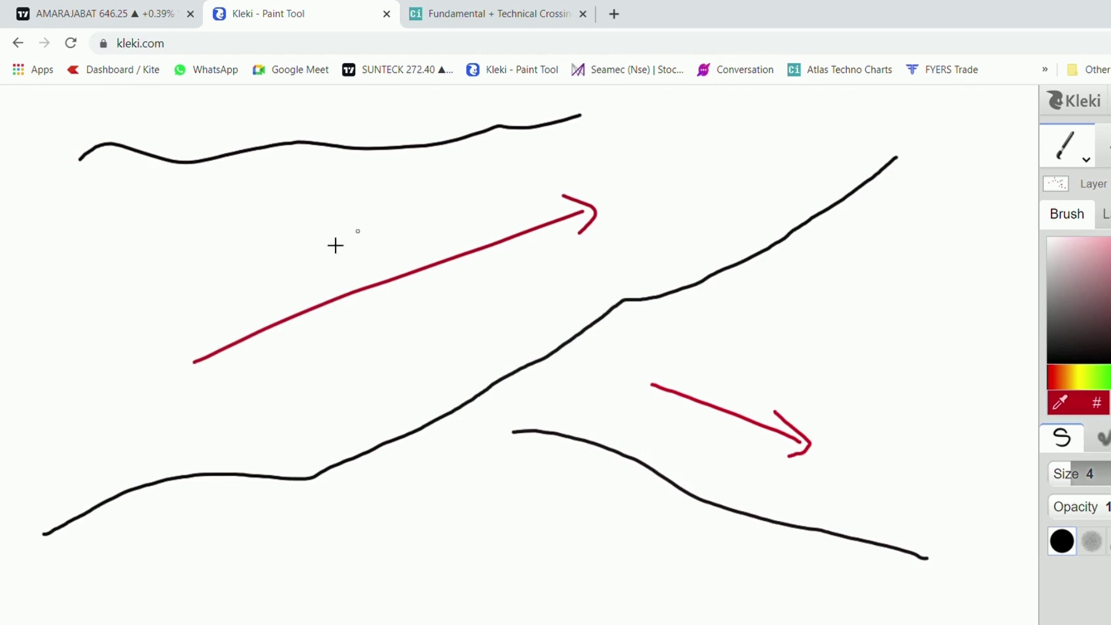
mouse_move(120, 198)
mouse_down()
mouse_move(363, 197)
mouse_move(333, 214)
mouse_up()
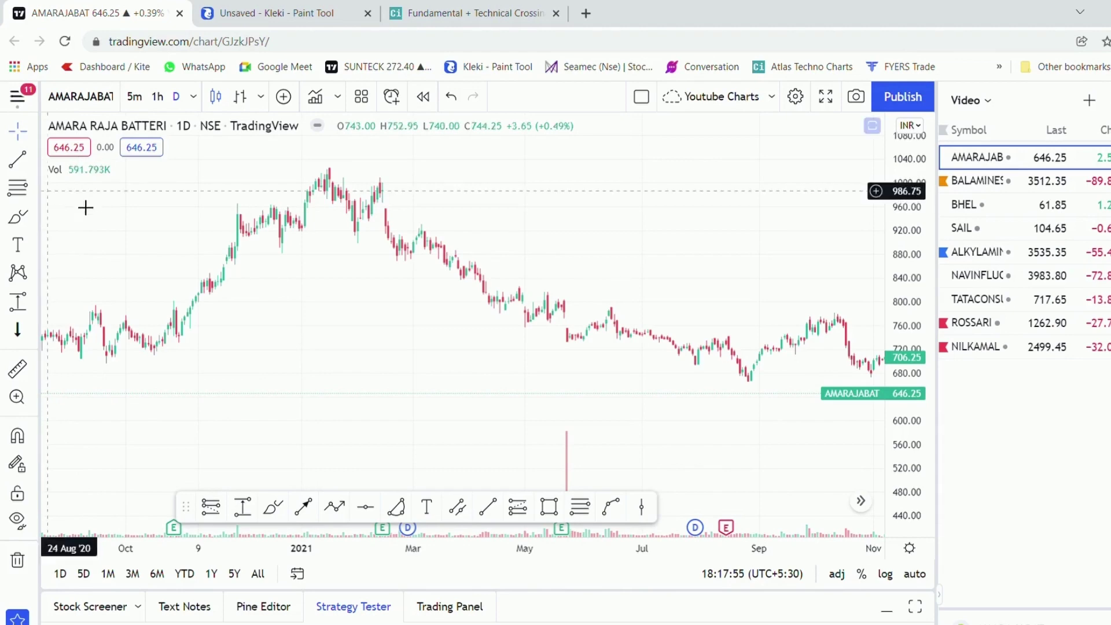
Add the Moving Average Exponential indicator to the AMARAJABAT chart via a 'moving' search.
click(315, 96)
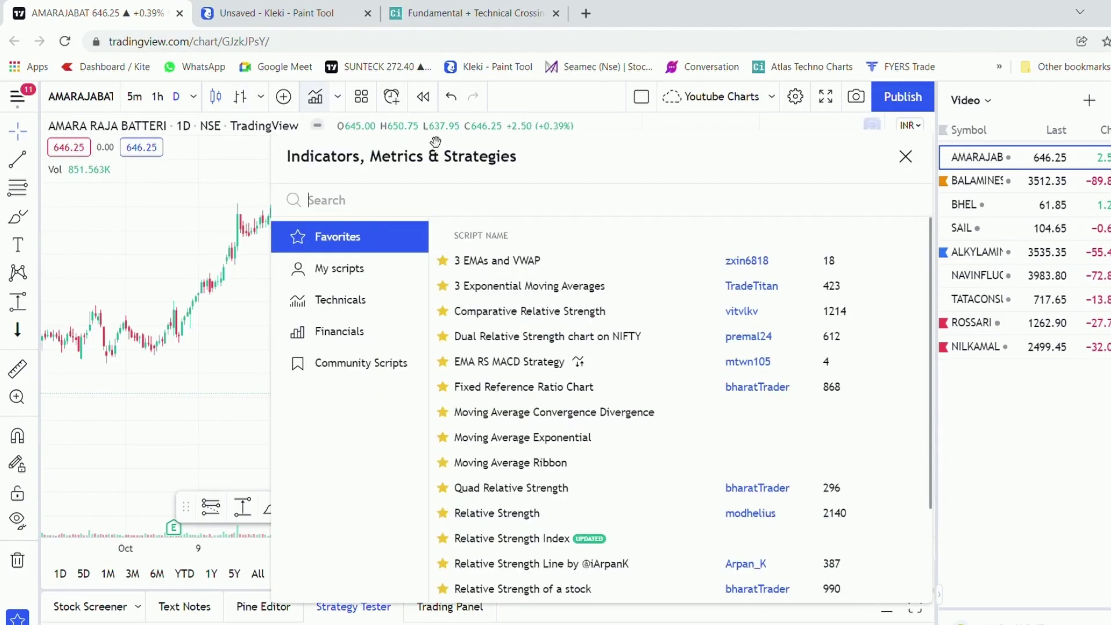
text(moving)
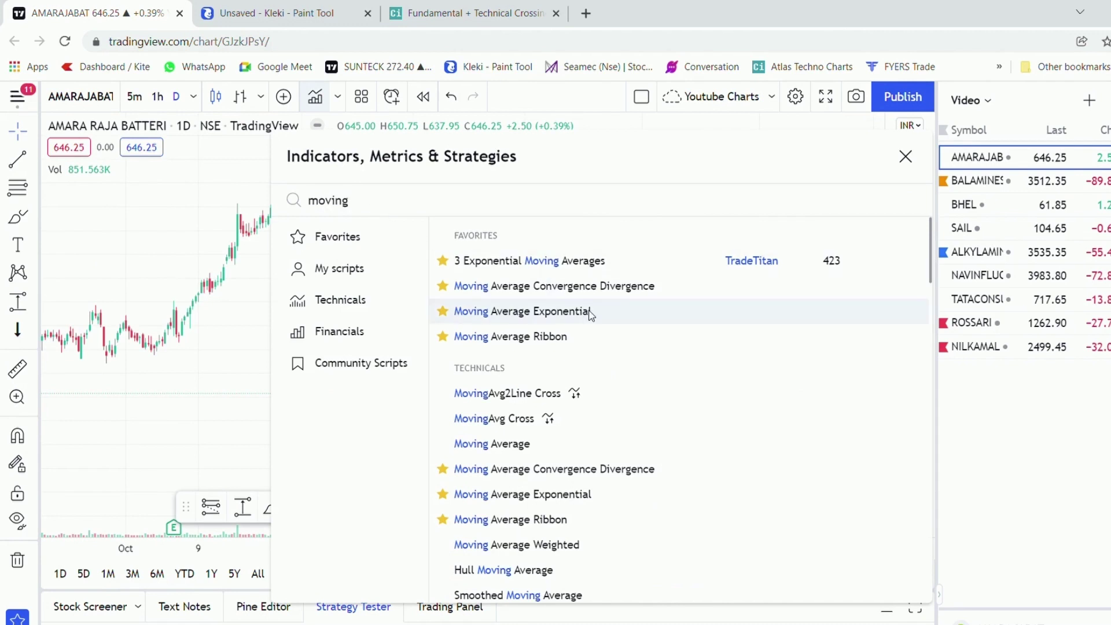
click(590, 313)
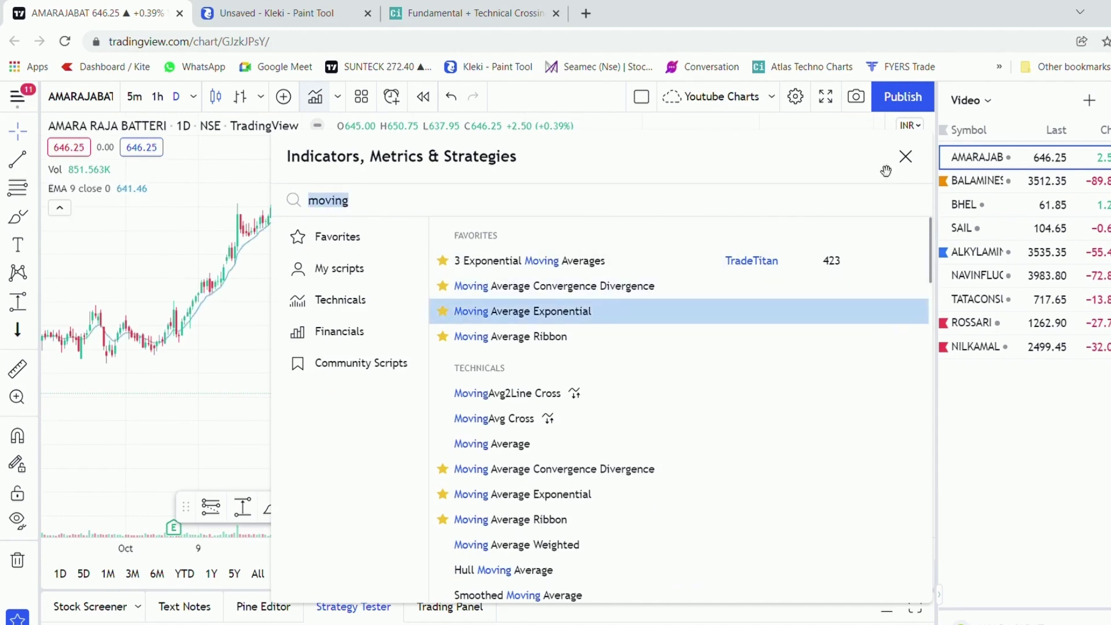
click(906, 157)
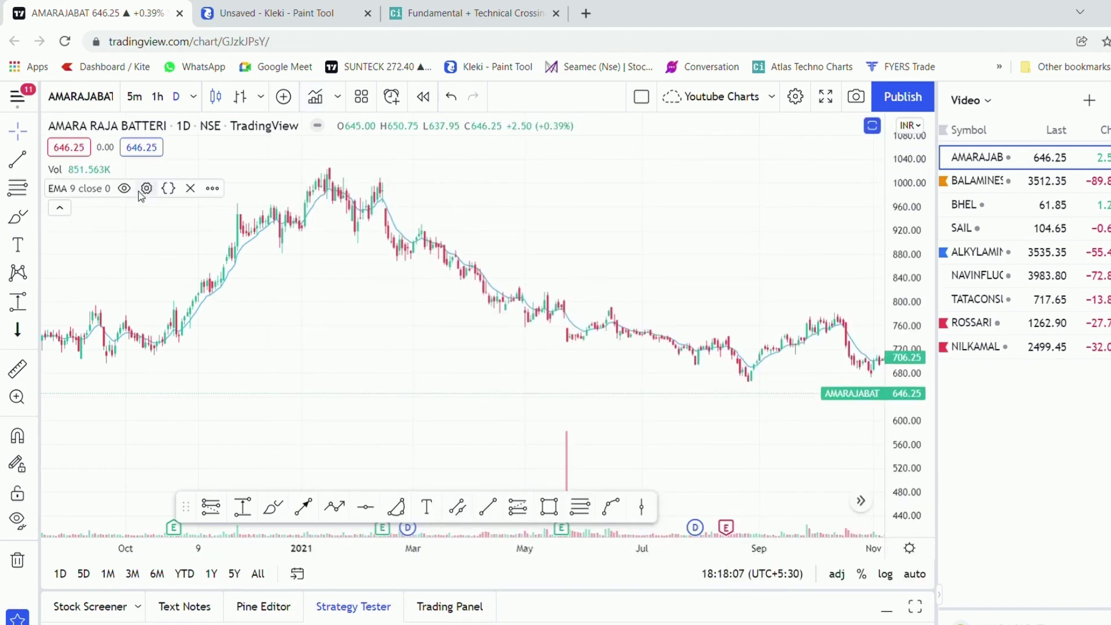
Set the EMA length to 200 and its line colour to black.
click(146, 189)
click(484, 304)
double_click(526, 394)
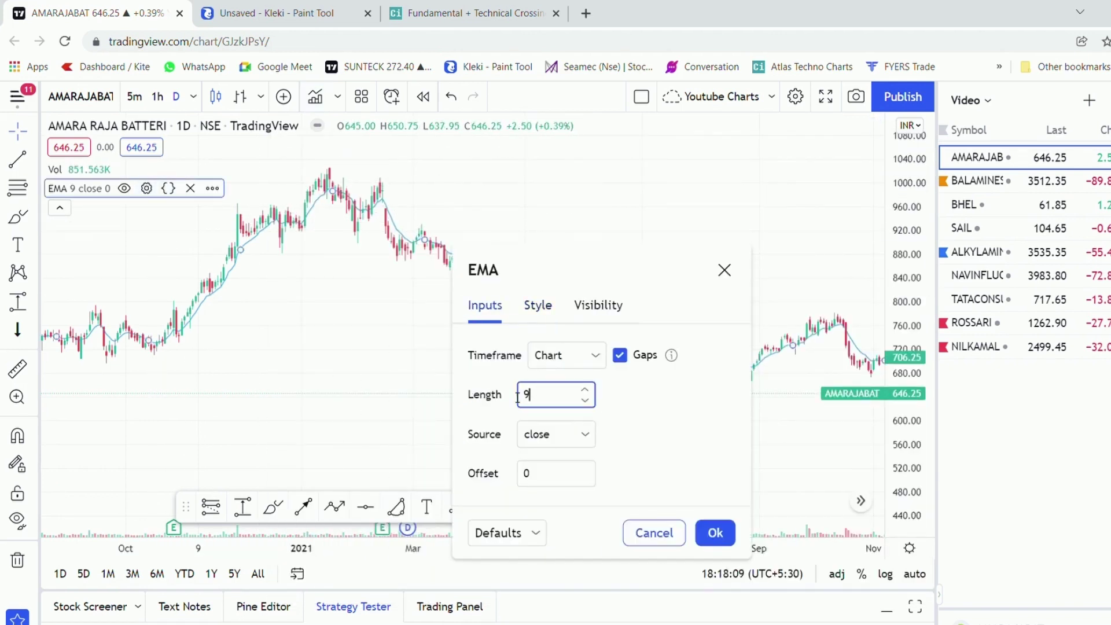
text(200)
click(538, 305)
click(556, 351)
click(707, 374)
click(730, 422)
click(715, 464)
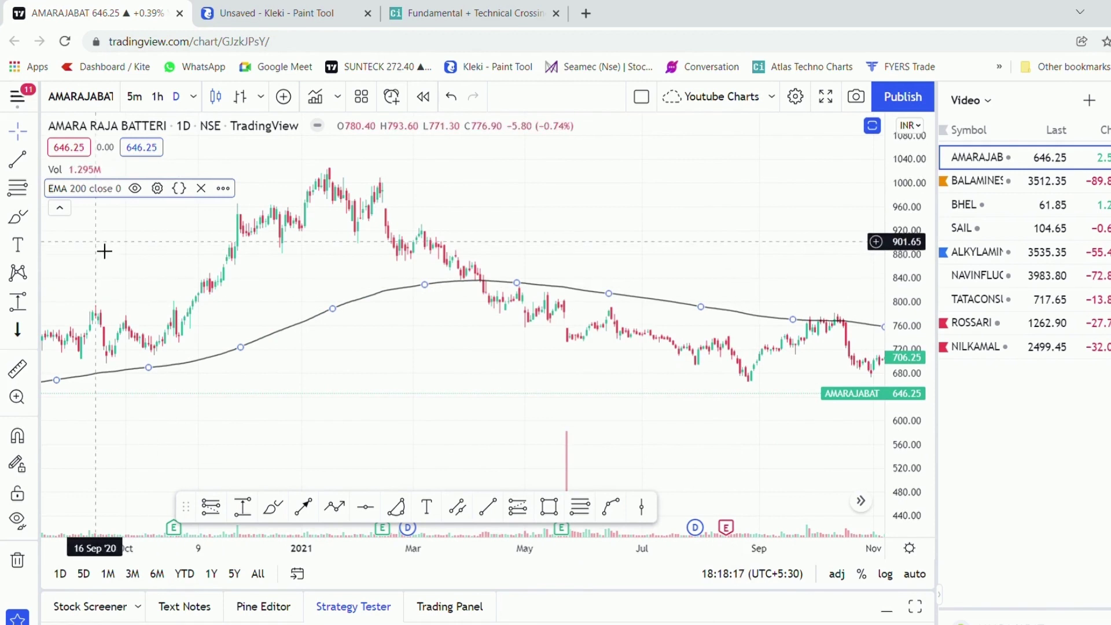
Brush blue circles around the April 2021 and June 2020 EMA touches, then return to Kleki.
click(60, 208)
click(17, 216)
mouse_move(500, 270)
mouse_down()
mouse_move(480, 272)
mouse_move(520, 292)
mouse_move(493, 284)
mouse_up()
mouse_move(842, 315)
mouse_down()
mouse_move(809, 315)
mouse_move(820, 335)
mouse_move(858, 321)
mouse_move(836, 306)
mouse_up()
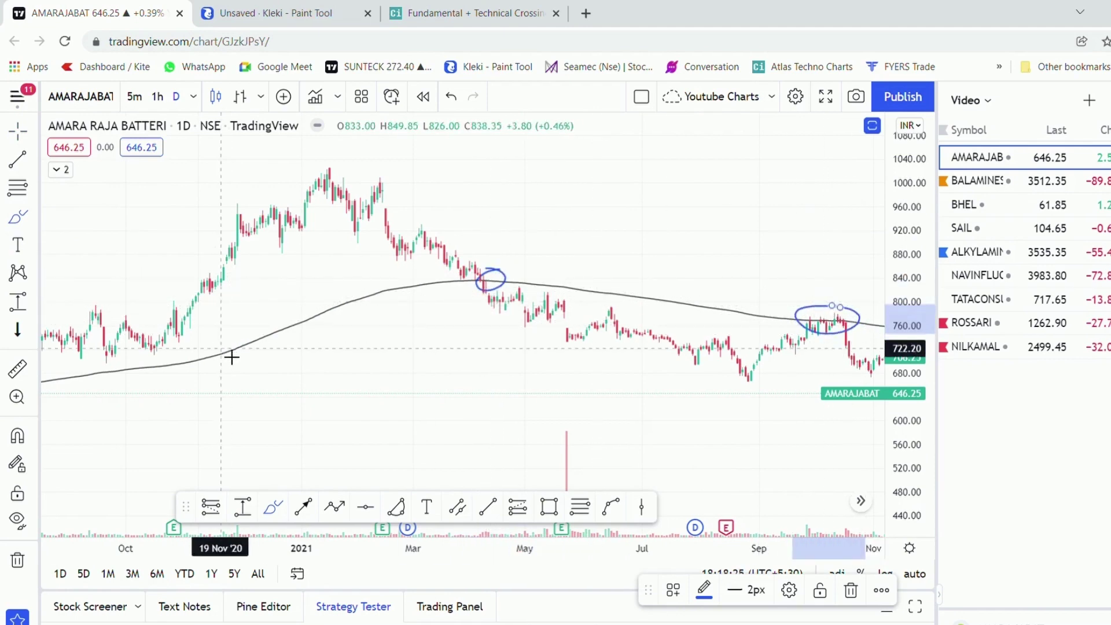
scroll(229, 357, left, 10)
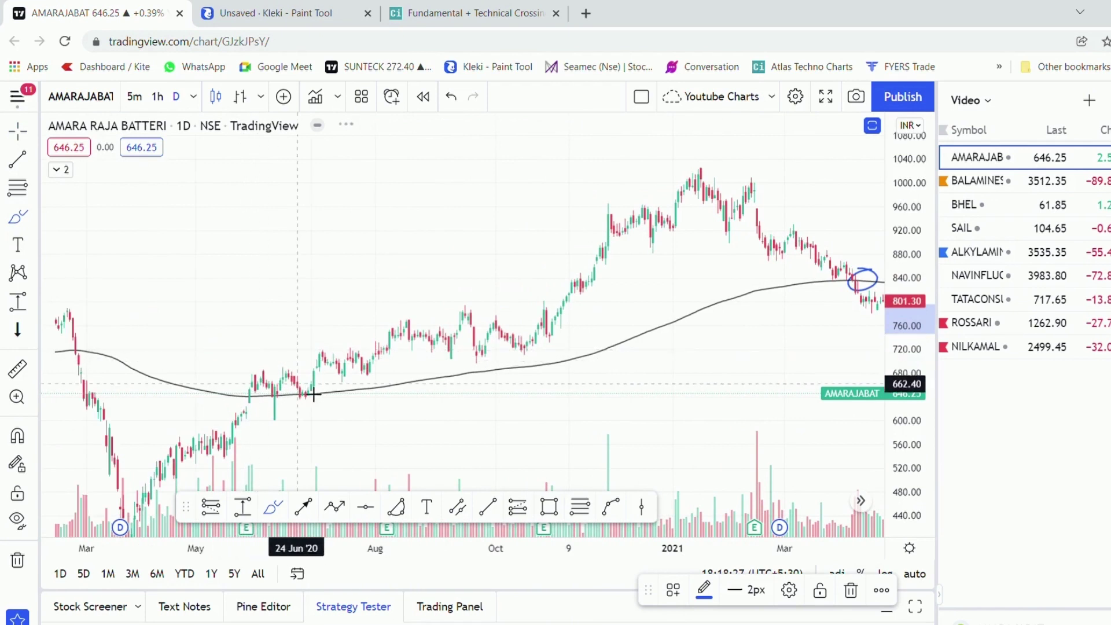
mouse_move(318, 394)
mouse_down()
mouse_move(265, 389)
mouse_move(283, 414)
mouse_move(327, 402)
mouse_up()
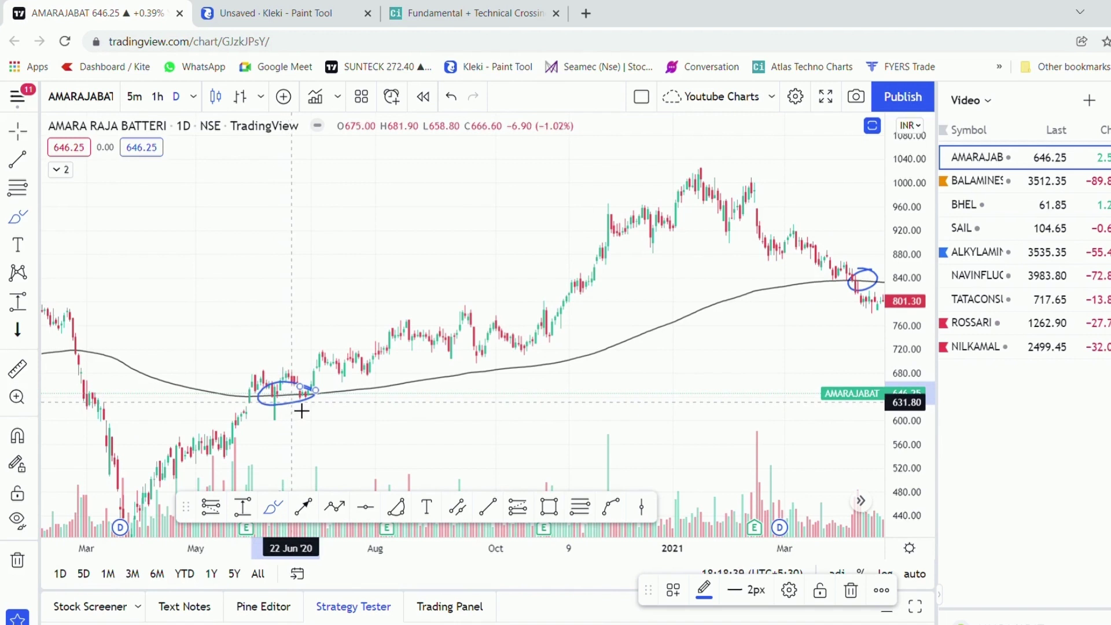
click(347, 20)
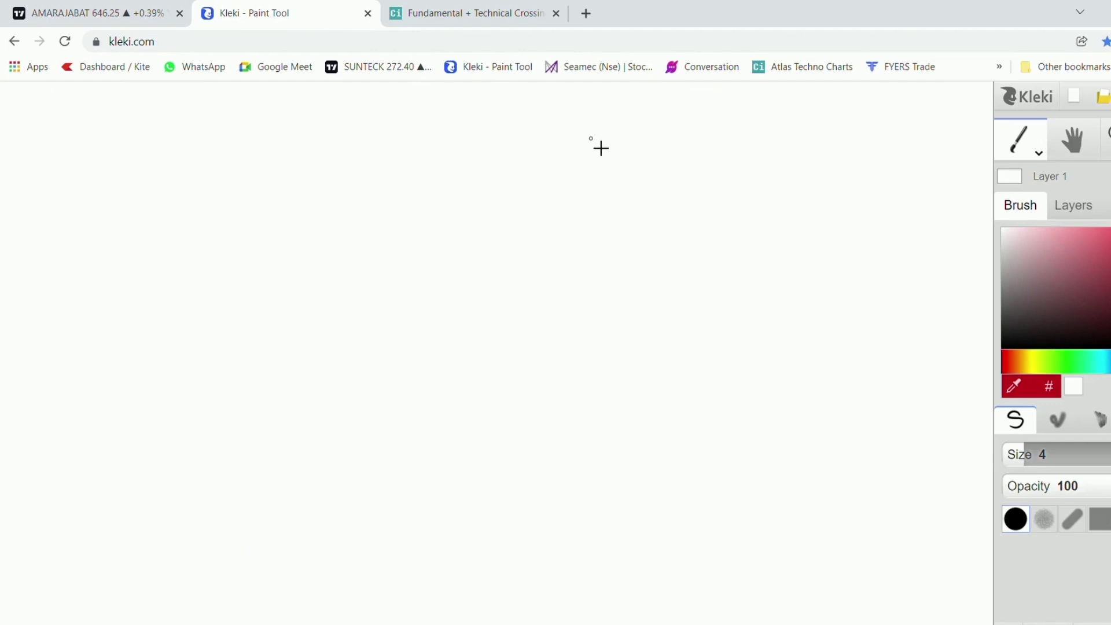
Draw a black flat-then-rising EMA line and a blue price path crossing it and bouncing up.
click(1071, 342)
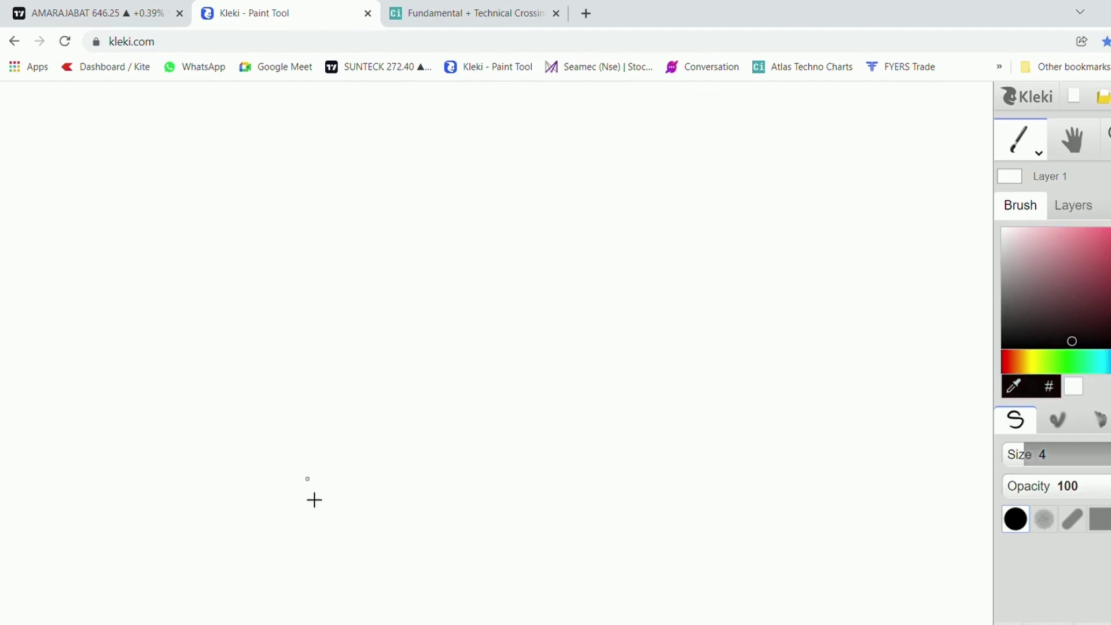
mouse_move(102, 611)
mouse_down()
mouse_move(155, 577)
mouse_move(294, 587)
mouse_move(444, 562)
mouse_move(671, 461)
mouse_move(722, 416)
mouse_up()
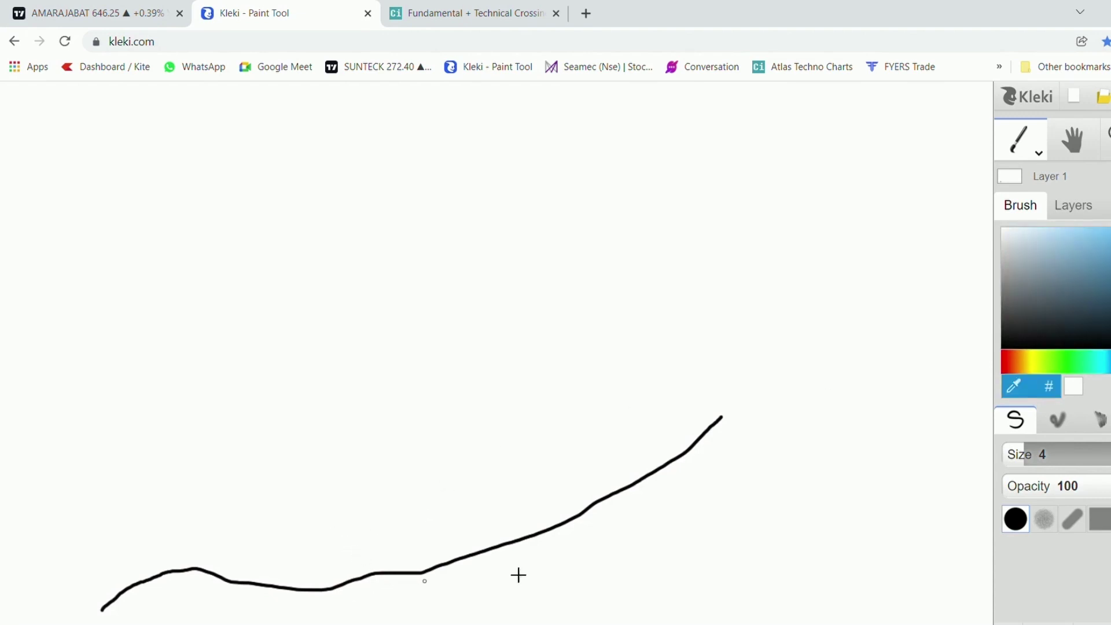
mouse_move(325, 619)
mouse_down()
mouse_move(399, 533)
mouse_move(440, 575)
mouse_up()
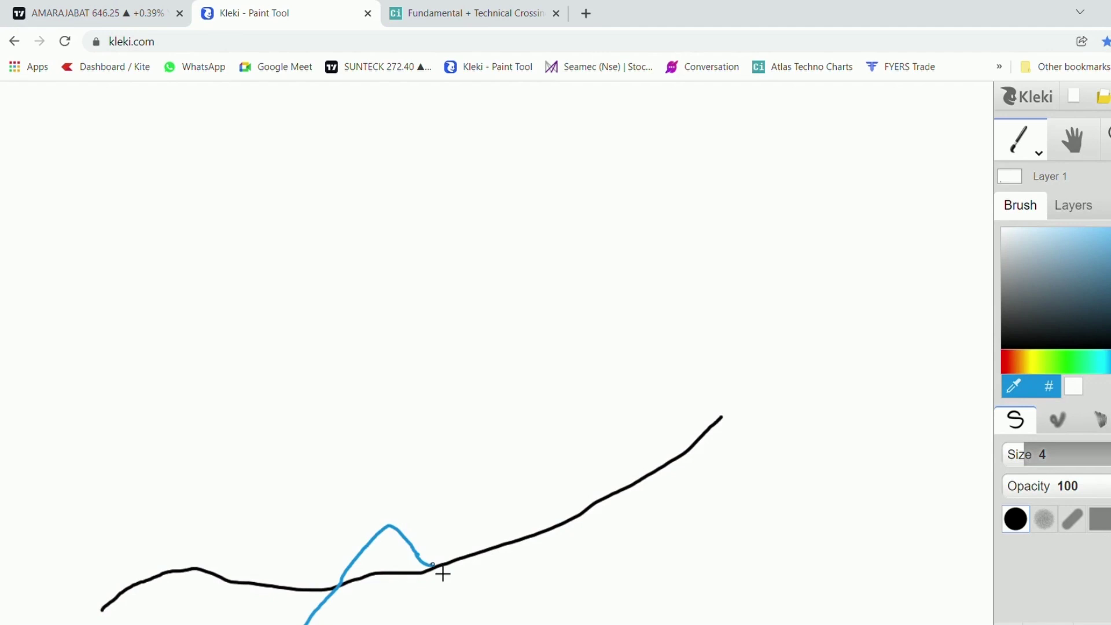
drag(447, 567, 467, 506)
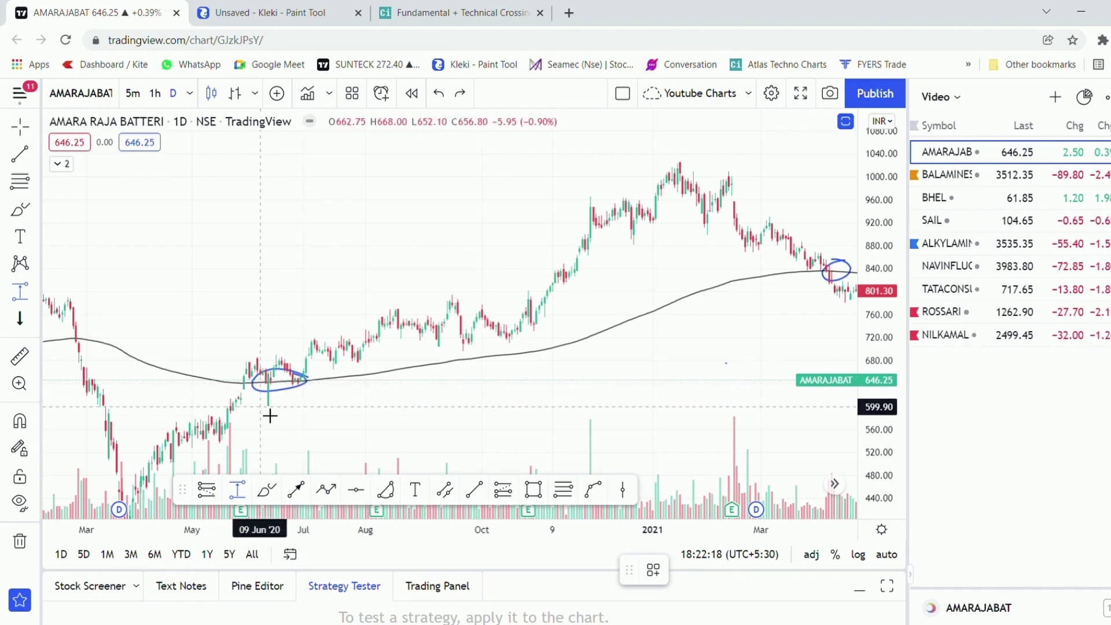
Measure the 60.18% rally from the June 2020 bounce to the January 2021 high.
click(298, 382)
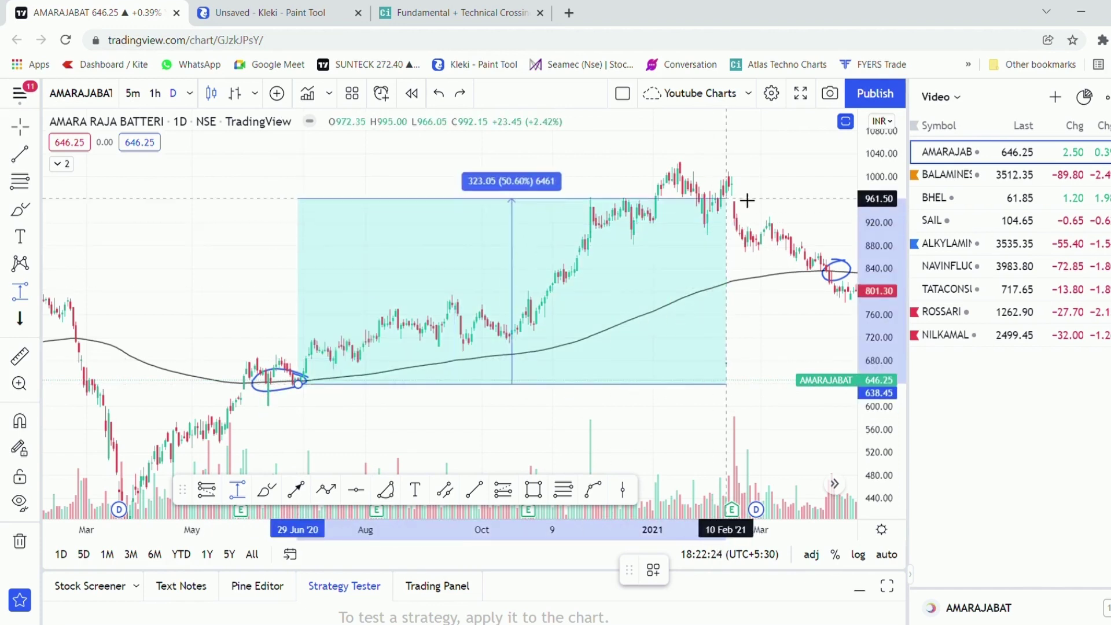
click(692, 169)
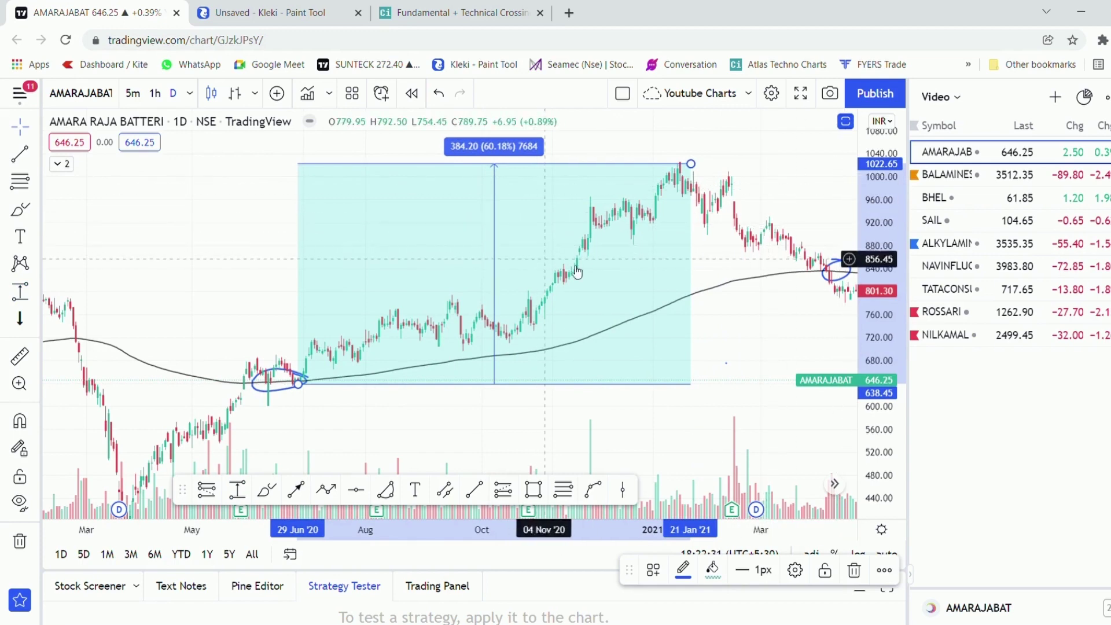
drag(712, 370, 159, 364)
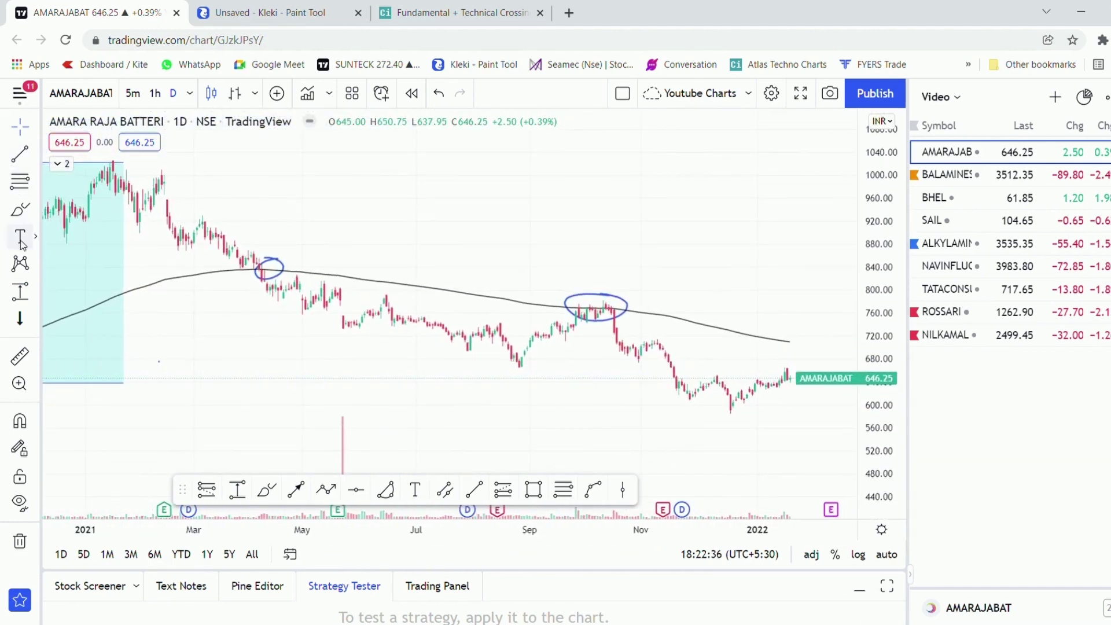
Measure the 24.87% fall from the late-March 2021 EMA touch to January 2022 lows, then return to Kleki.
click(20, 291)
click(256, 278)
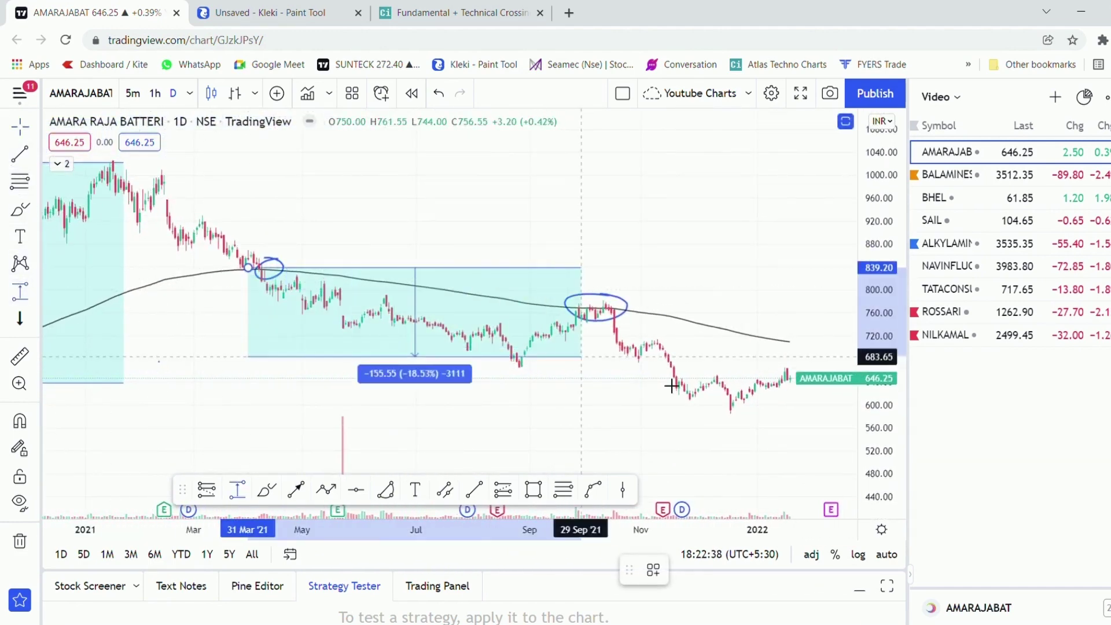
click(800, 394)
click(35, 126)
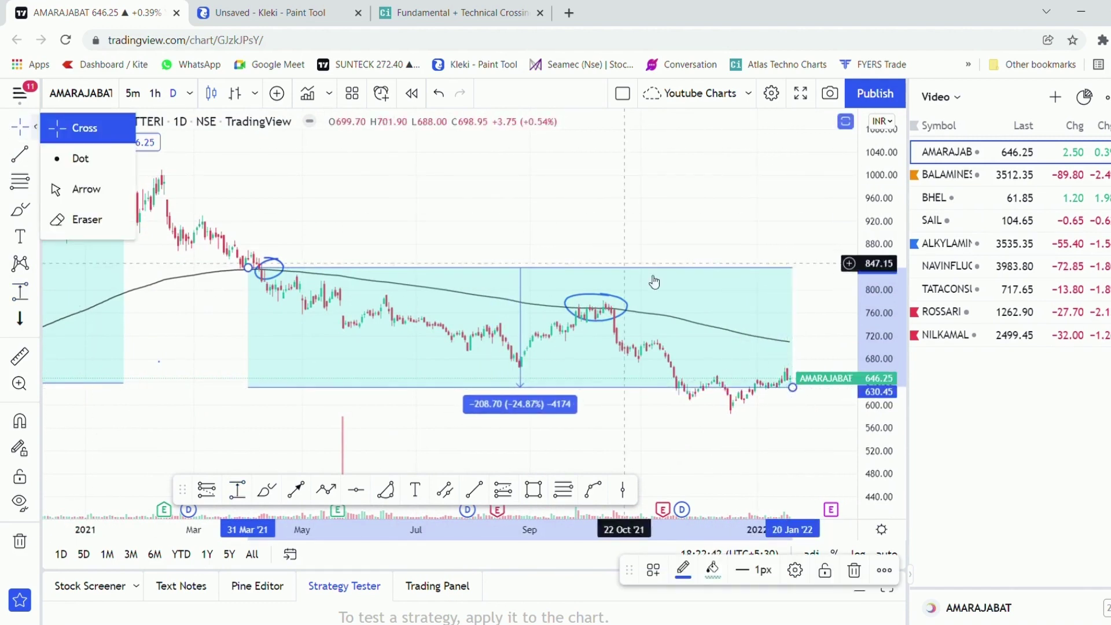
click(811, 272)
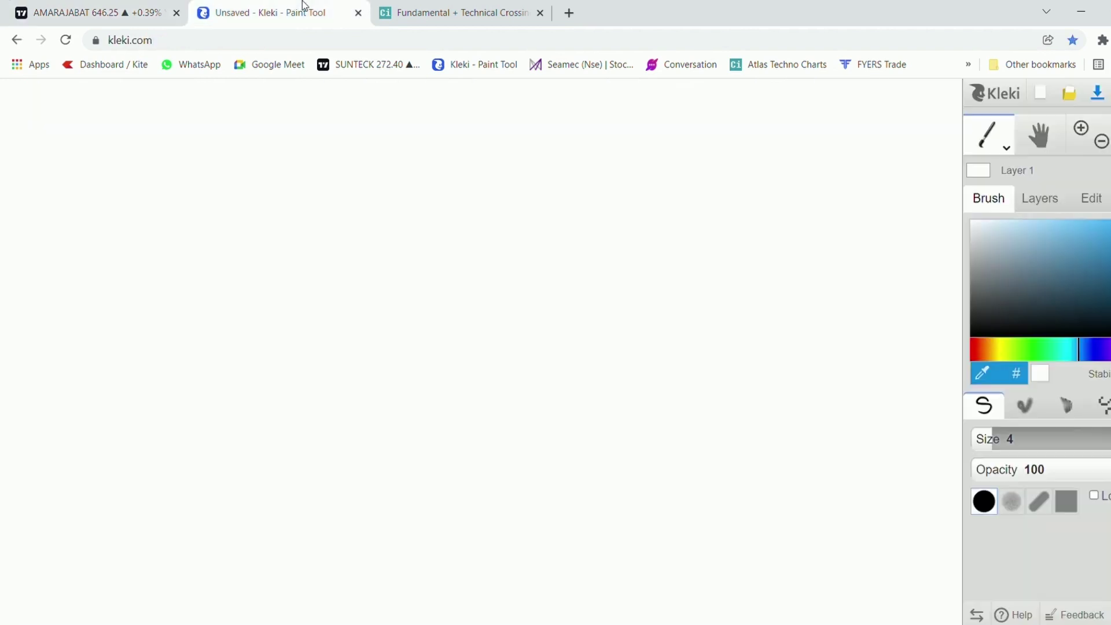
click(298, 9)
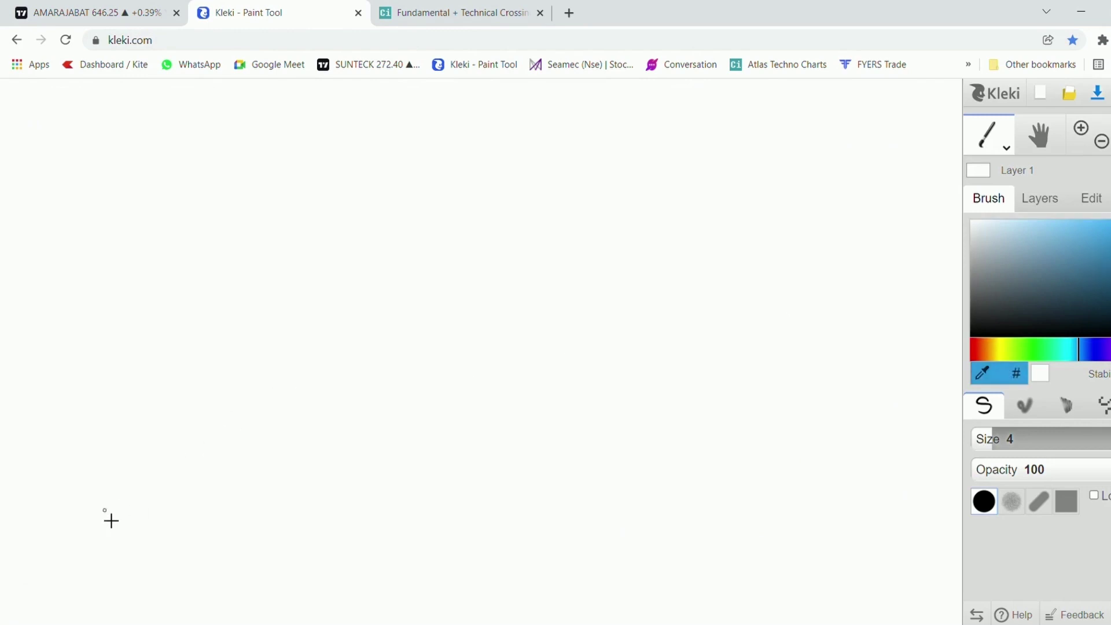
Sketch a long rising line, a green rectangle outline, and a black curve rising into its corner.
mouse_move(87, 526)
mouse_down()
mouse_move(684, 258)
mouse_move(853, 169)
mouse_up()
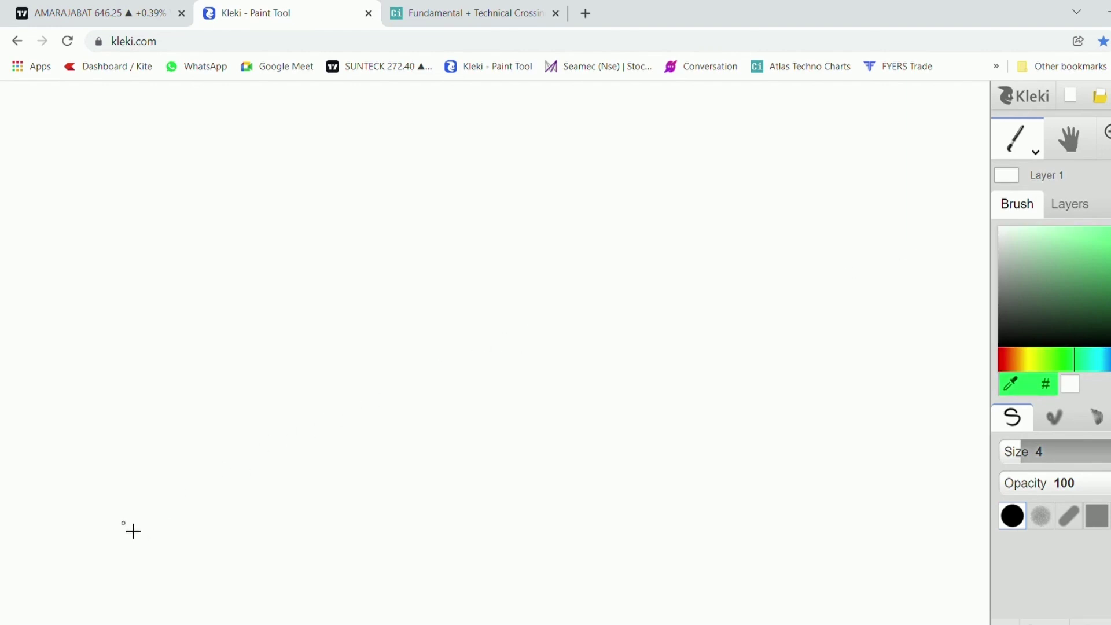
mouse_move(150, 198)
mouse_down()
mouse_move(124, 221)
mouse_move(461, 295)
mouse_move(640, 272)
mouse_move(263, 179)
mouse_move(165, 205)
mouse_up()
click(1074, 334)
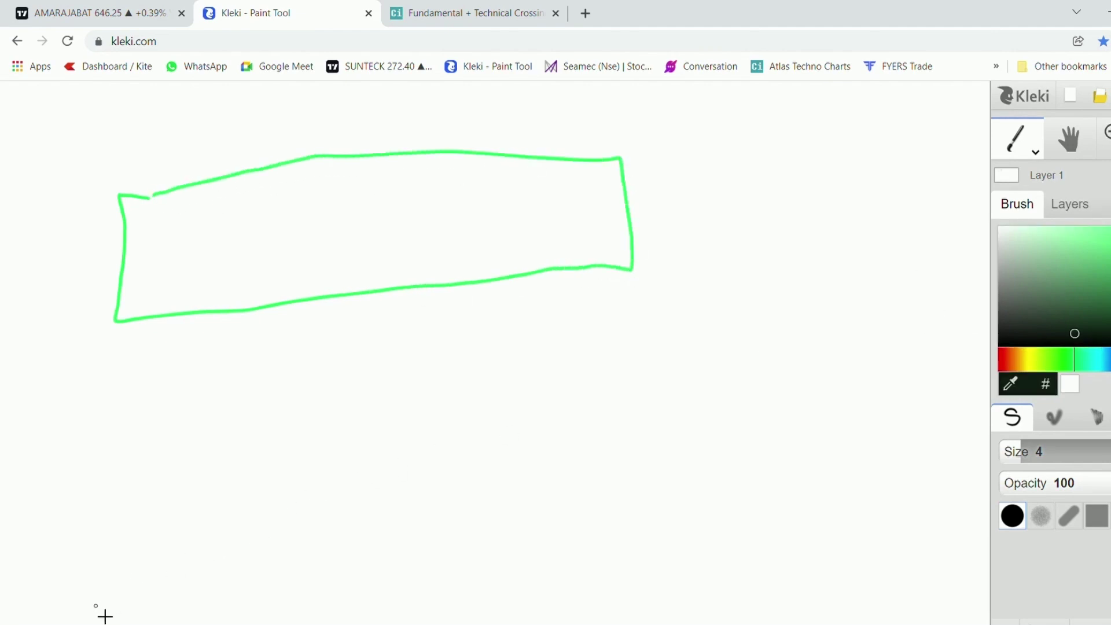
mouse_move(93, 618)
mouse_down()
mouse_move(380, 372)
mouse_move(434, 339)
mouse_move(632, 278)
mouse_up()
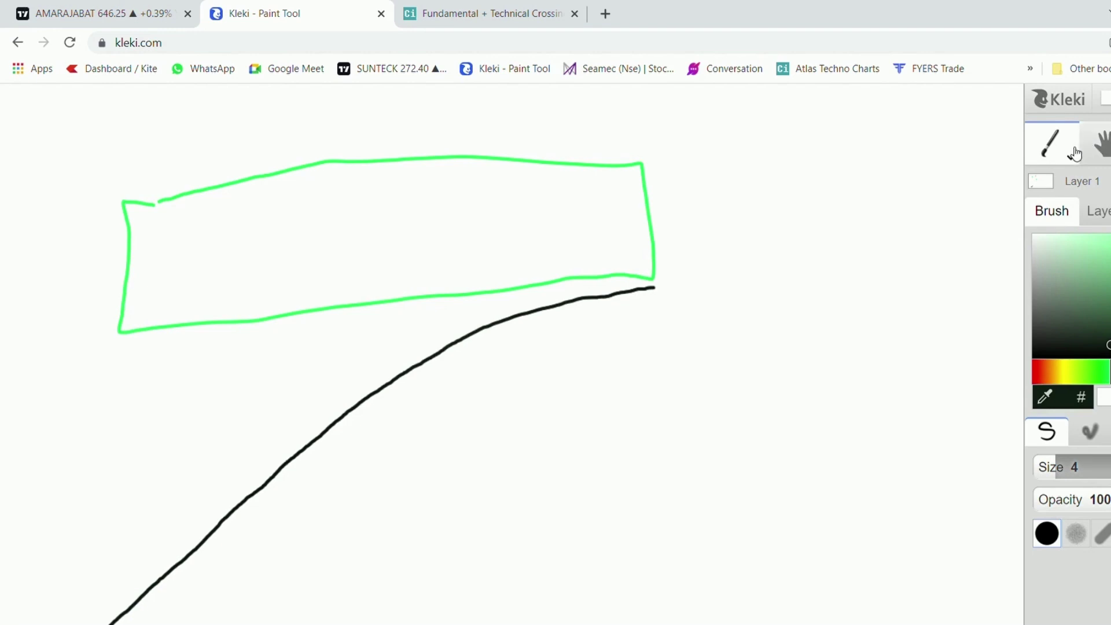
click(107, 6)
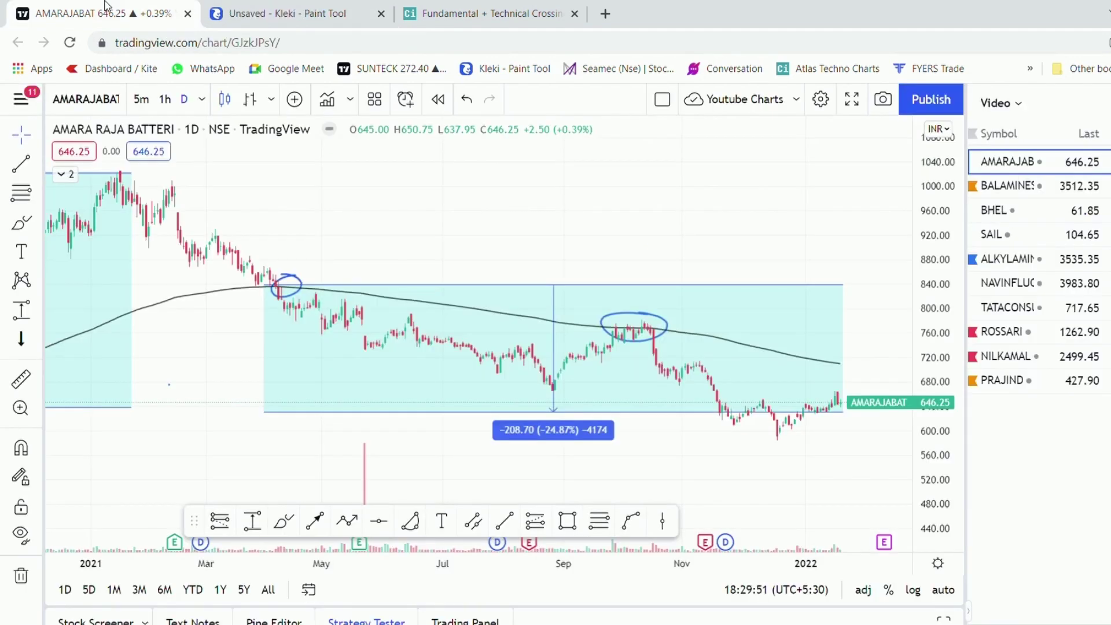
Open the PRAJIND chart and box its May–December sideways price range with a rectangle.
click(1040, 379)
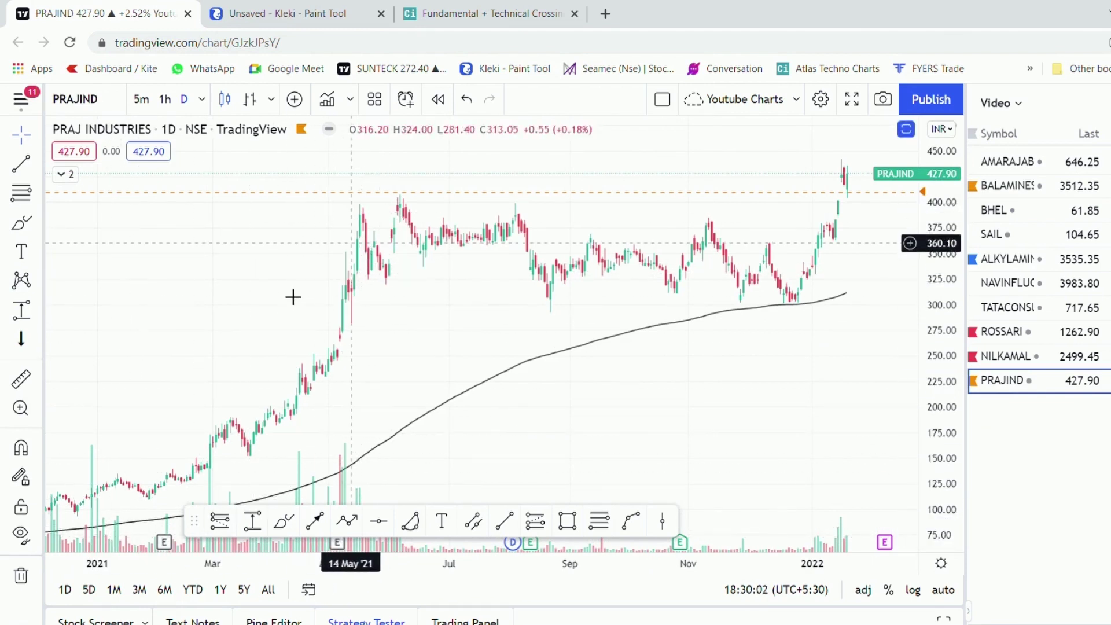
click(568, 521)
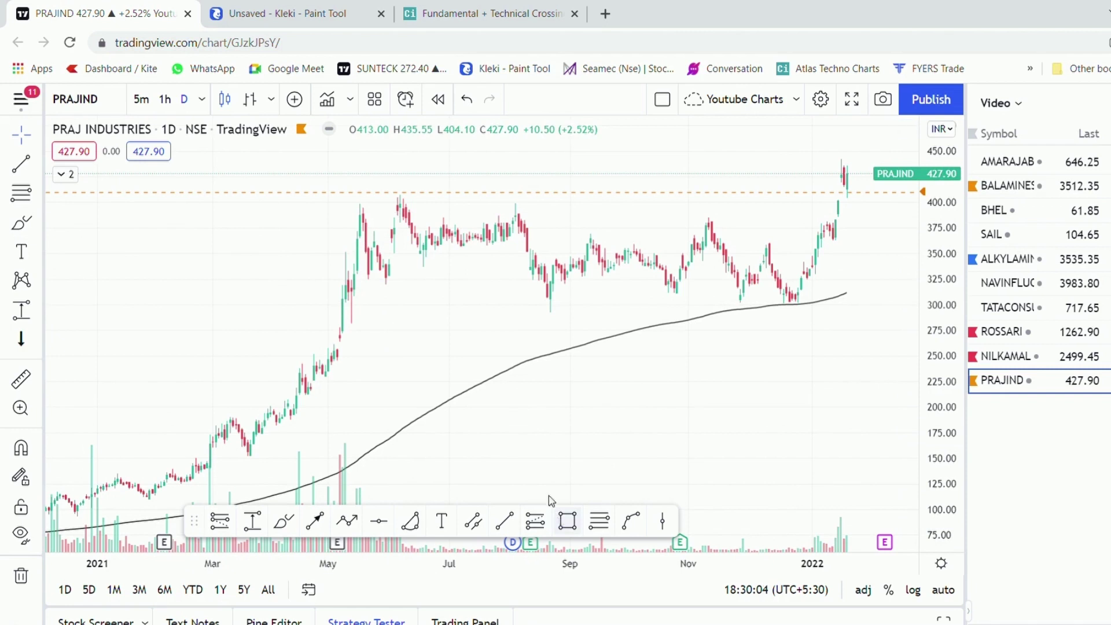
click(346, 198)
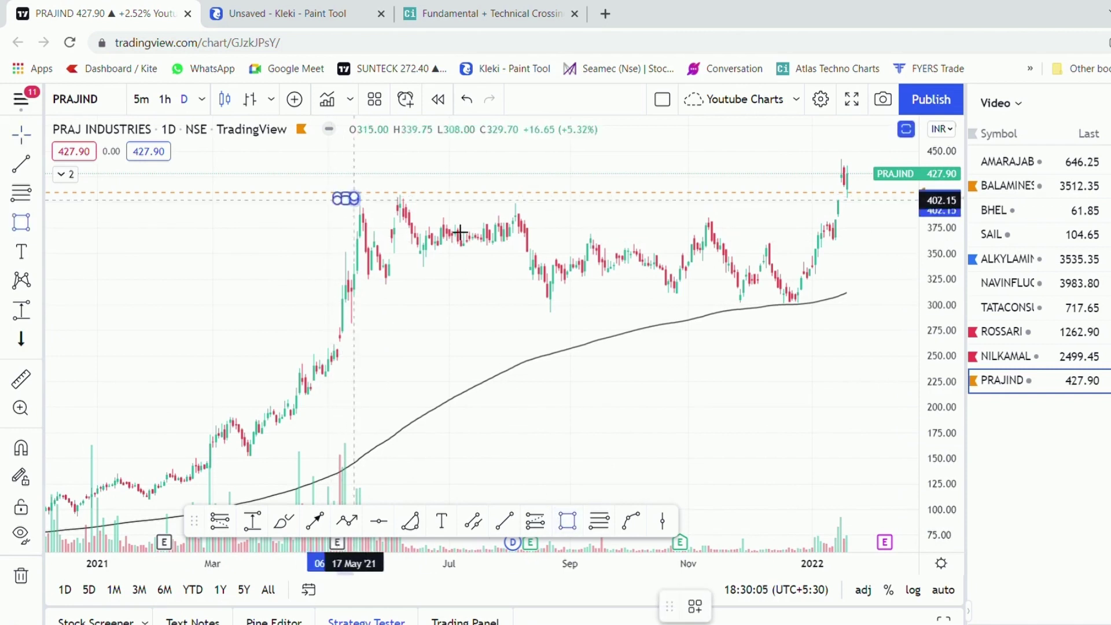
click(813, 302)
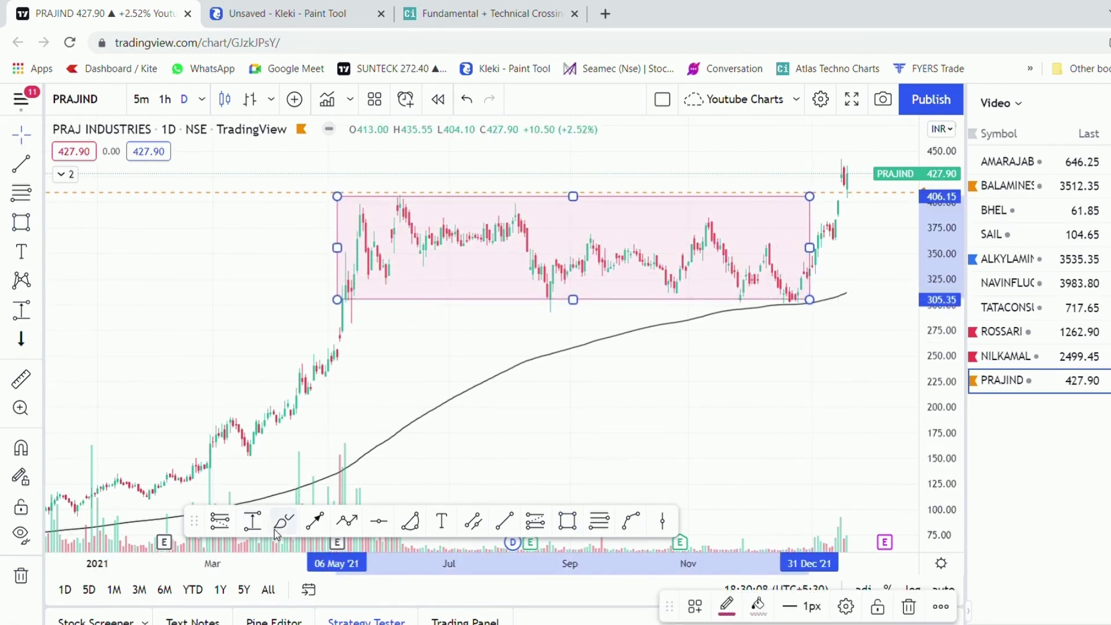
Brush-circle the two bounces off the moving average below the box.
click(283, 521)
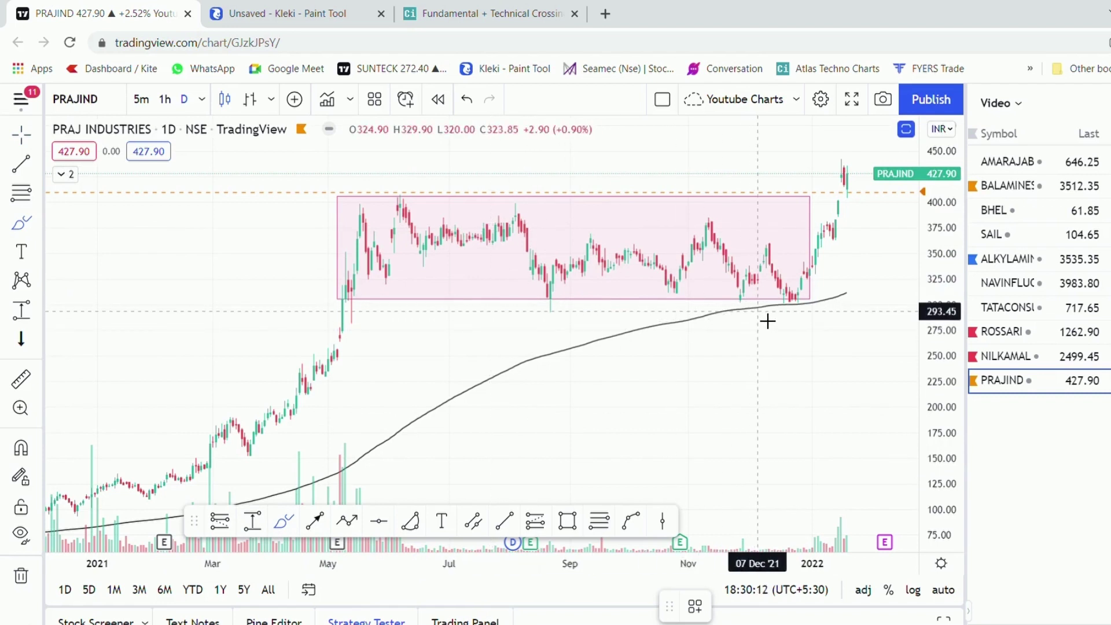
mouse_move(755, 307)
mouse_down()
mouse_move(726, 309)
mouse_move(754, 305)
mouse_up()
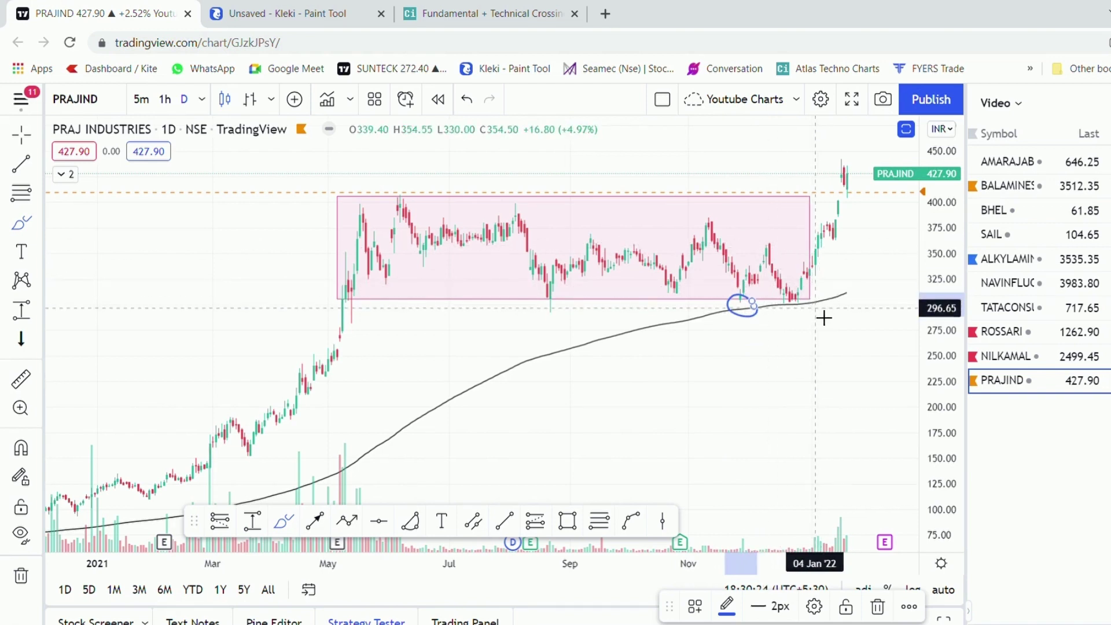
drag(807, 297, 799, 300)
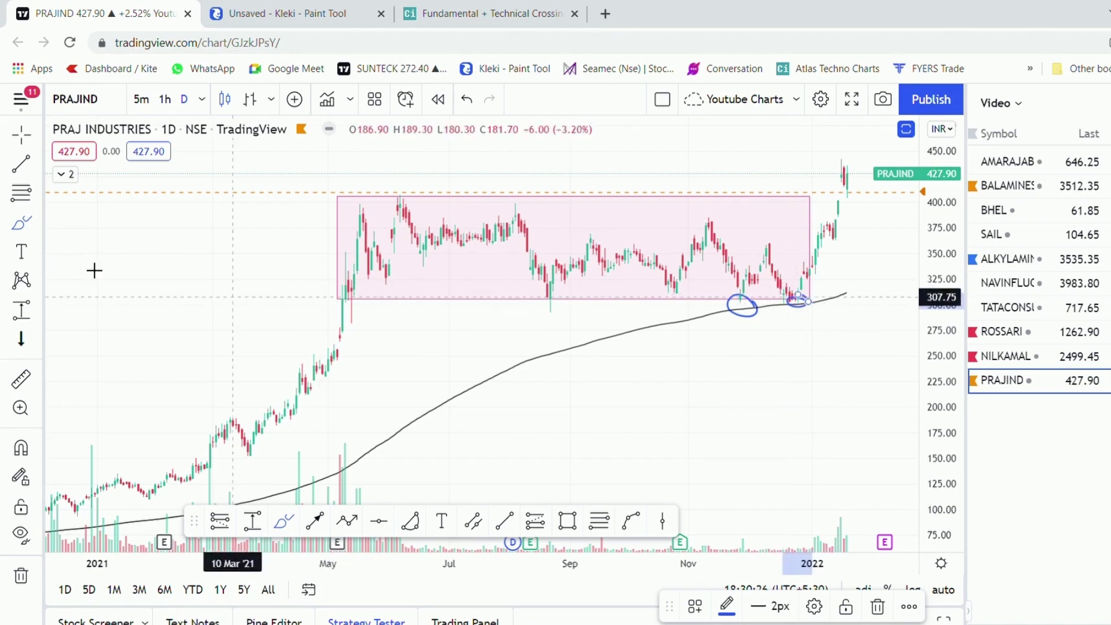
Switch the chart to BALAMINES by searching 'BALA' in Symbol Search.
click(93, 105)
text(BALAJI)
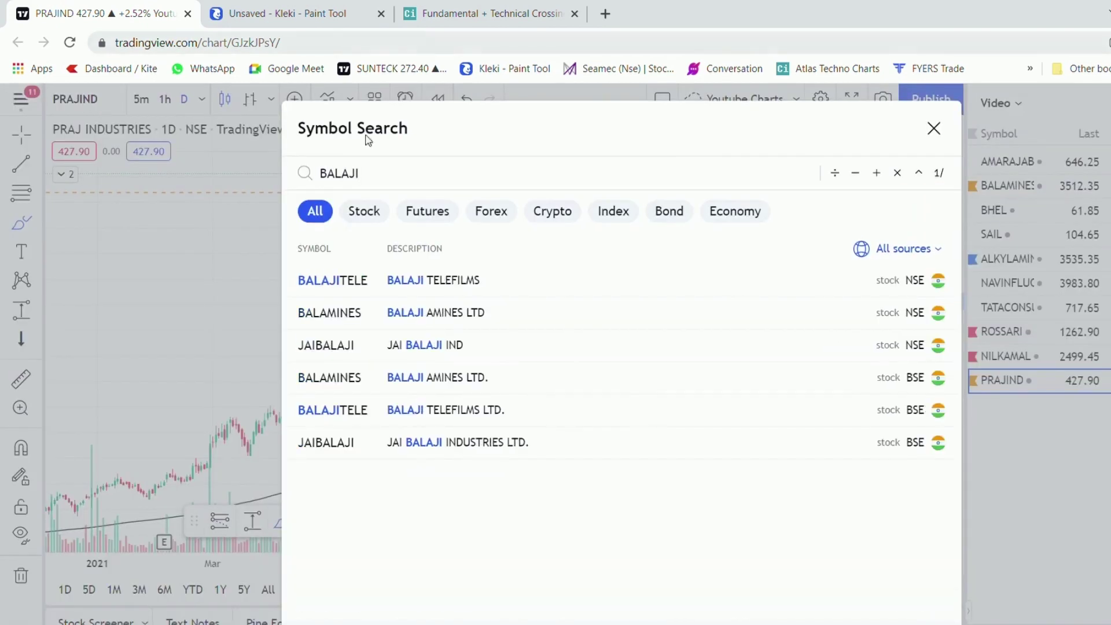
click(467, 311)
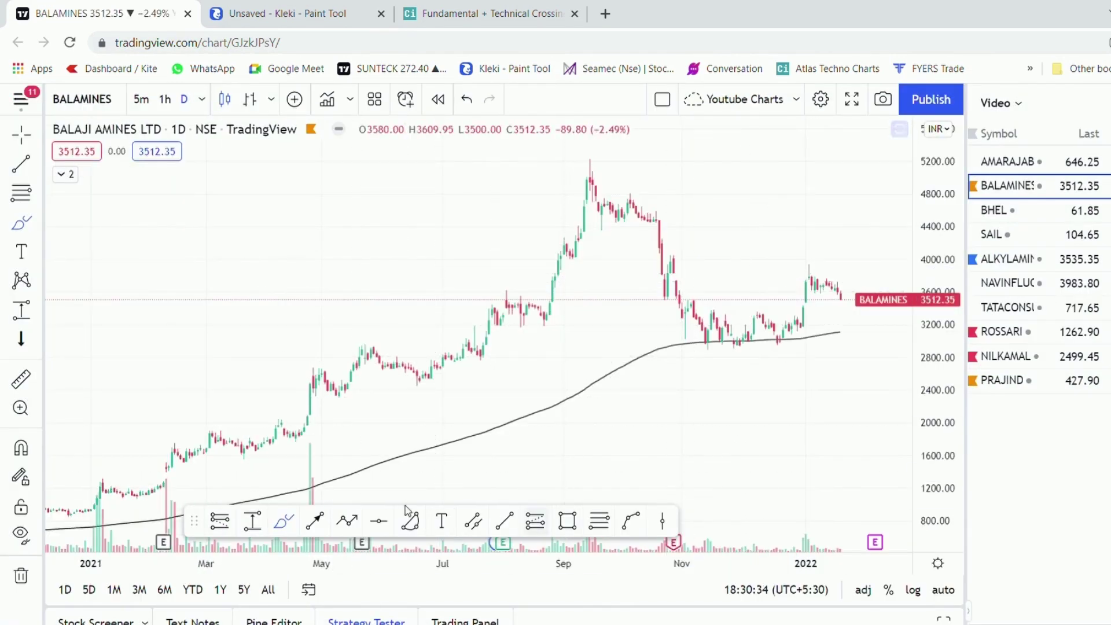
Circle the November 2021 candles touching the moving average, then switch to the sketch.
click(724, 350)
mouse_move(724, 350)
mouse_down()
mouse_move(697, 355)
mouse_move(719, 340)
mouse_move(760, 360)
mouse_up()
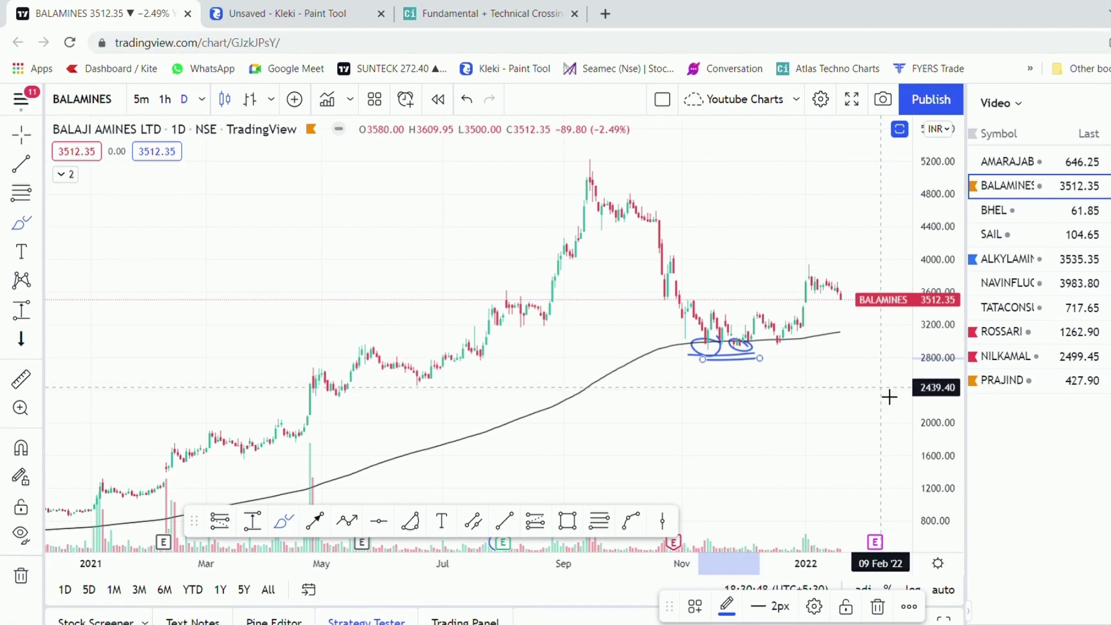
key(ctrl+Tab)
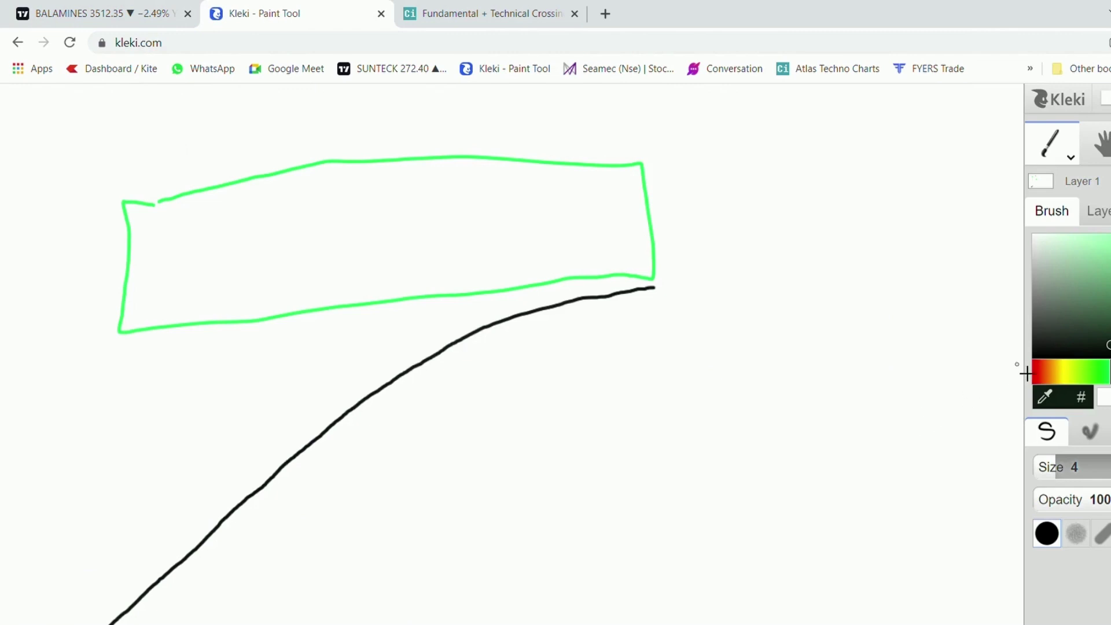
Handwrite '5 - 7' below the curve with two underlines, then return to the BALAMINES chart.
mouse_move(527, 387)
mouse_down()
mouse_move(521, 432)
mouse_move(584, 411)
mouse_move(628, 420)
mouse_move(661, 406)
mouse_move(671, 422)
mouse_up()
click(657, 400)
click(657, 414)
click(702, 412)
drag(485, 466, 688, 446)
drag(506, 487, 615, 472)
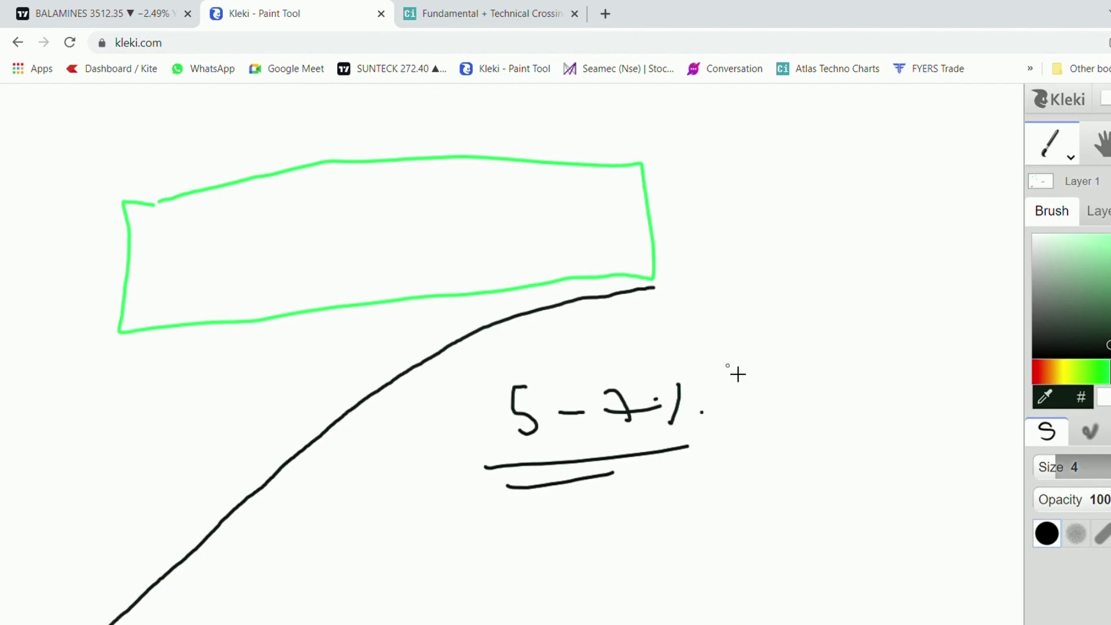
click(107, 12)
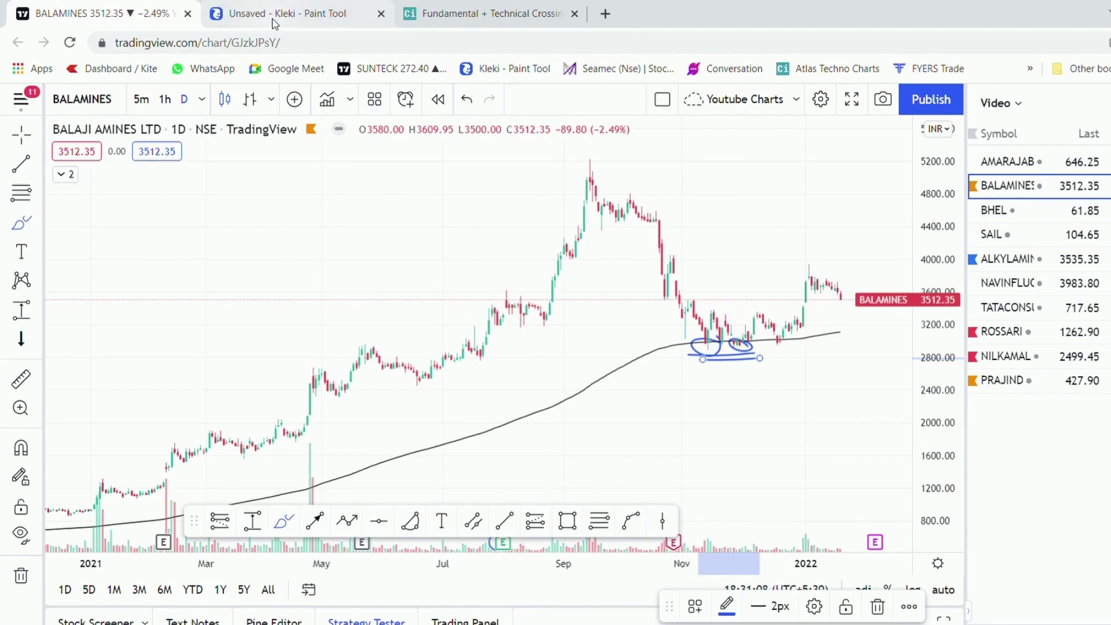
Draw a black rising line, bright green strokes near its top, and a wavy green line above.
click(289, 12)
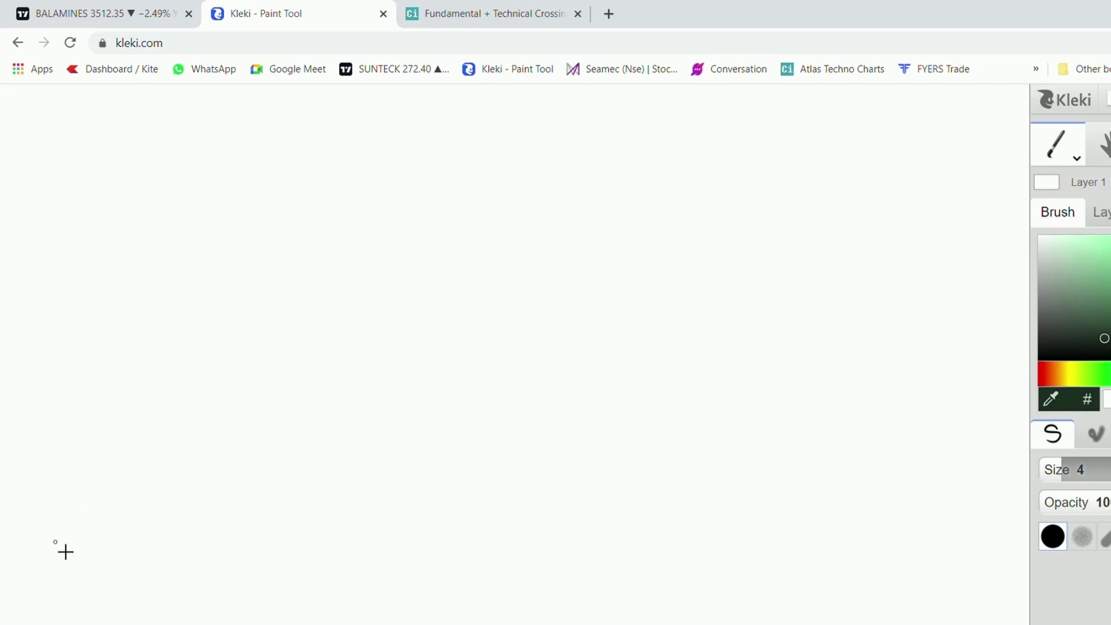
mouse_move(43, 554)
mouse_down()
mouse_move(463, 406)
mouse_move(684, 290)
mouse_up()
click(1108, 237)
mouse_move(652, 335)
mouse_down()
mouse_move(711, 329)
mouse_move(725, 340)
mouse_up()
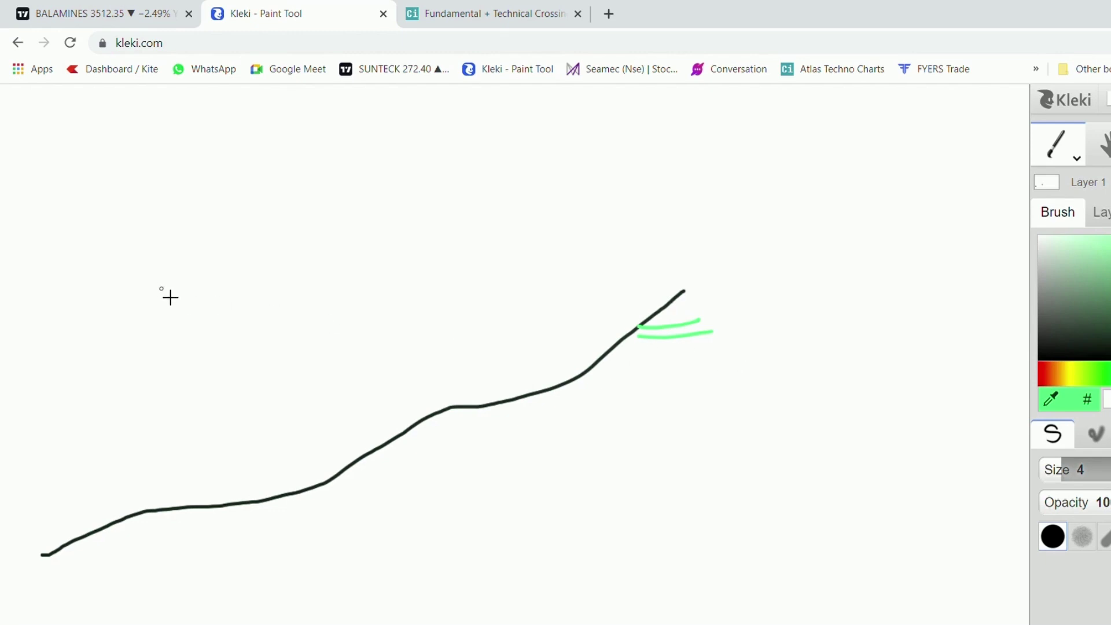
drag(134, 283, 409, 273)
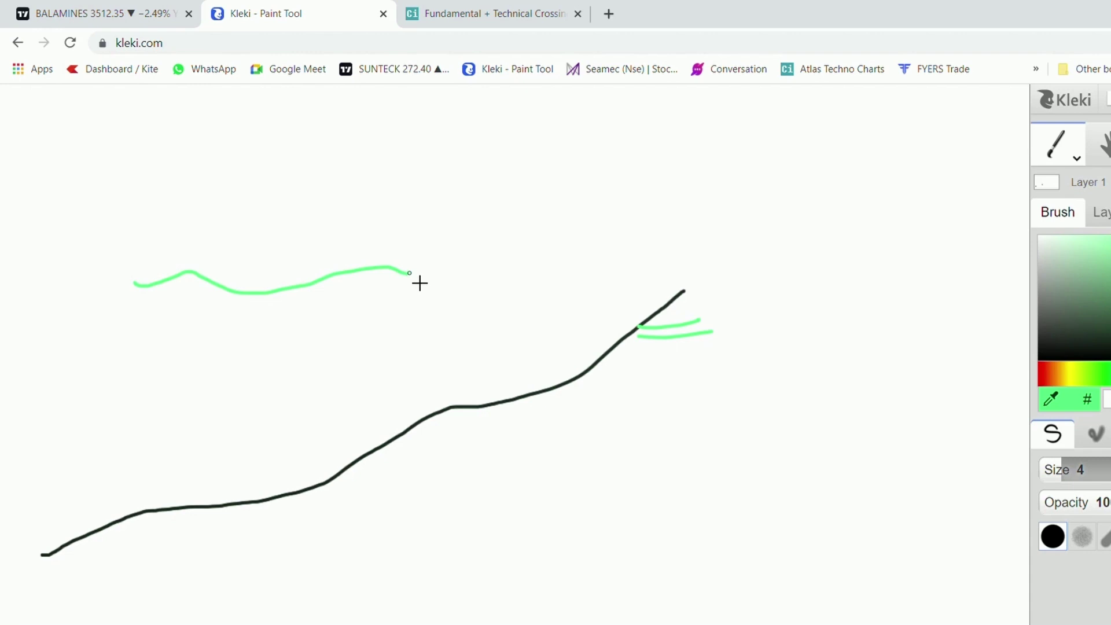
click(64, 7)
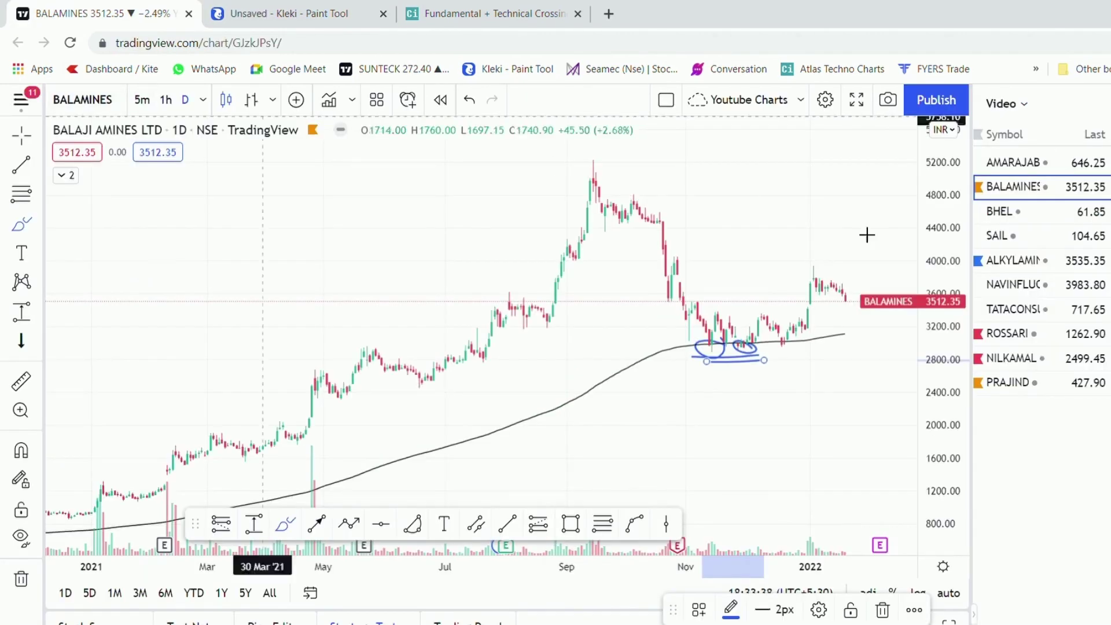
On ROSSARI's daily chart, brush-circle and underline the early-2022 EMA bounces, then switch to TATACONSUM.
click(1035, 343)
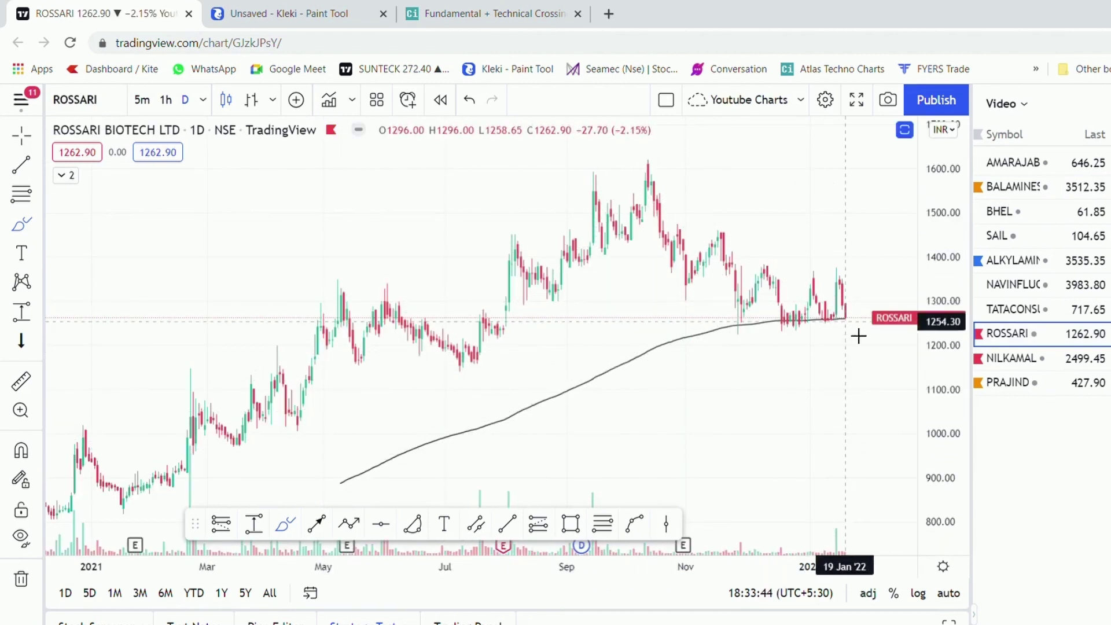
click(285, 524)
mouse_move(809, 329)
mouse_down()
mouse_move(794, 318)
mouse_move(754, 333)
mouse_move(818, 339)
mouse_move(789, 318)
mouse_move(855, 317)
mouse_up()
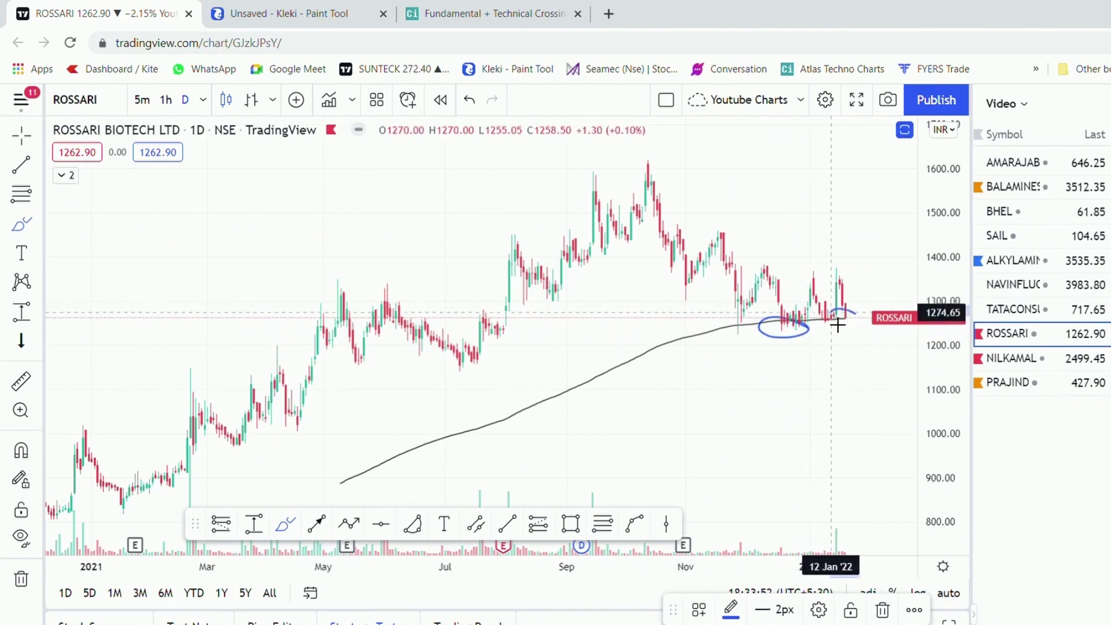
scroll(895, 372, right, 3)
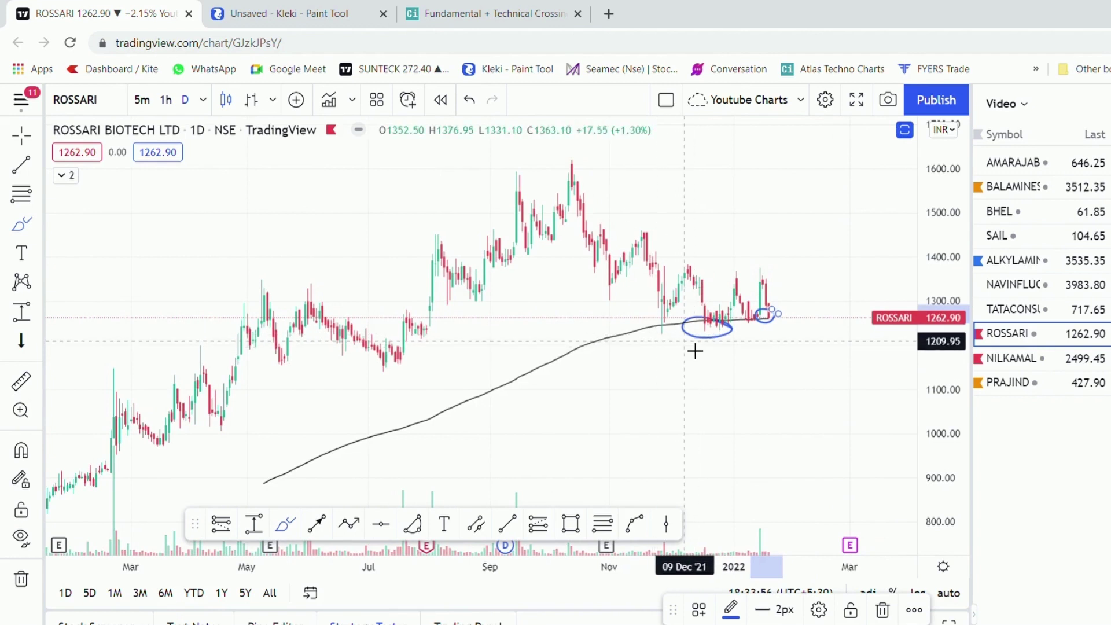
drag(689, 328, 791, 326)
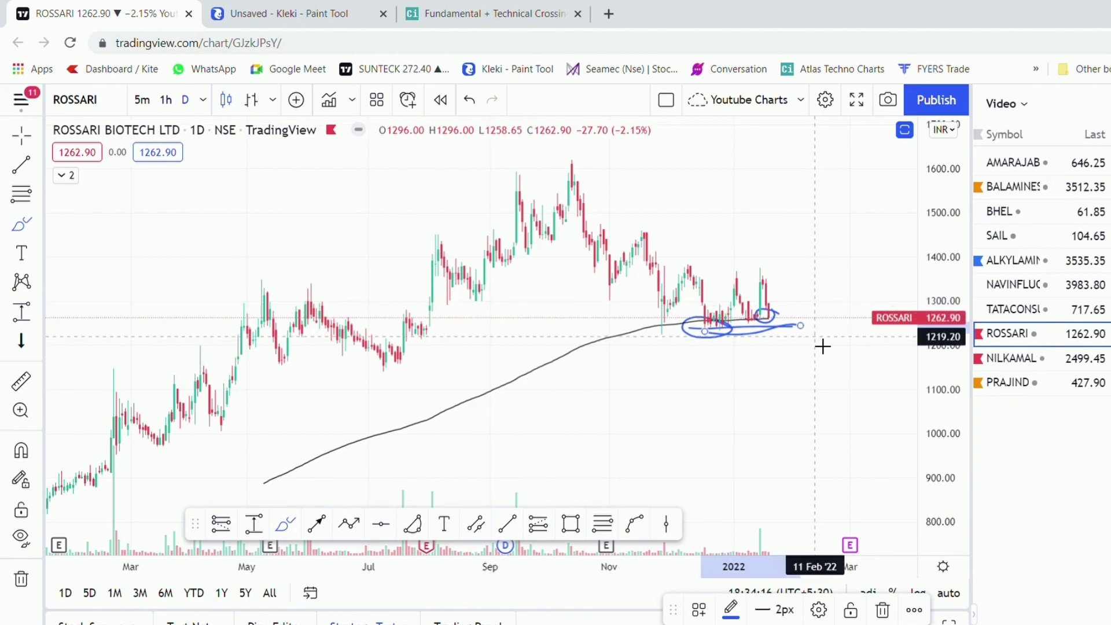
click(1039, 310)
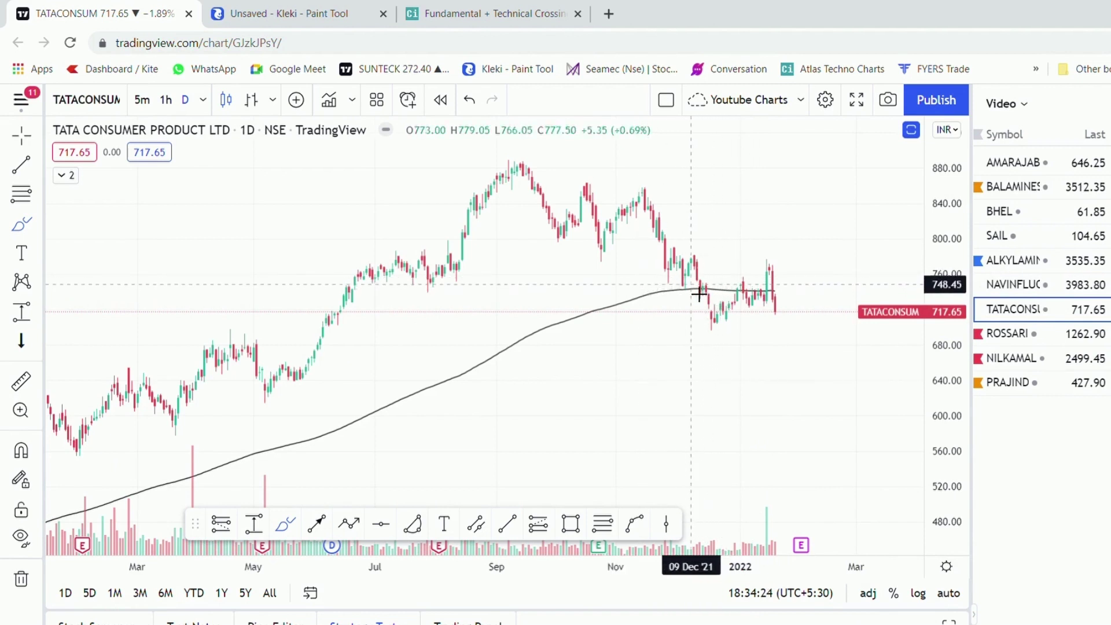
Circle TATACONSUM's latest candles and NAVINFLUOR's November EMA bounces, then move to ALKYLAMINE.
mouse_move(787, 297)
mouse_down()
mouse_move(774, 303)
mouse_move(793, 290)
mouse_move(767, 287)
mouse_up()
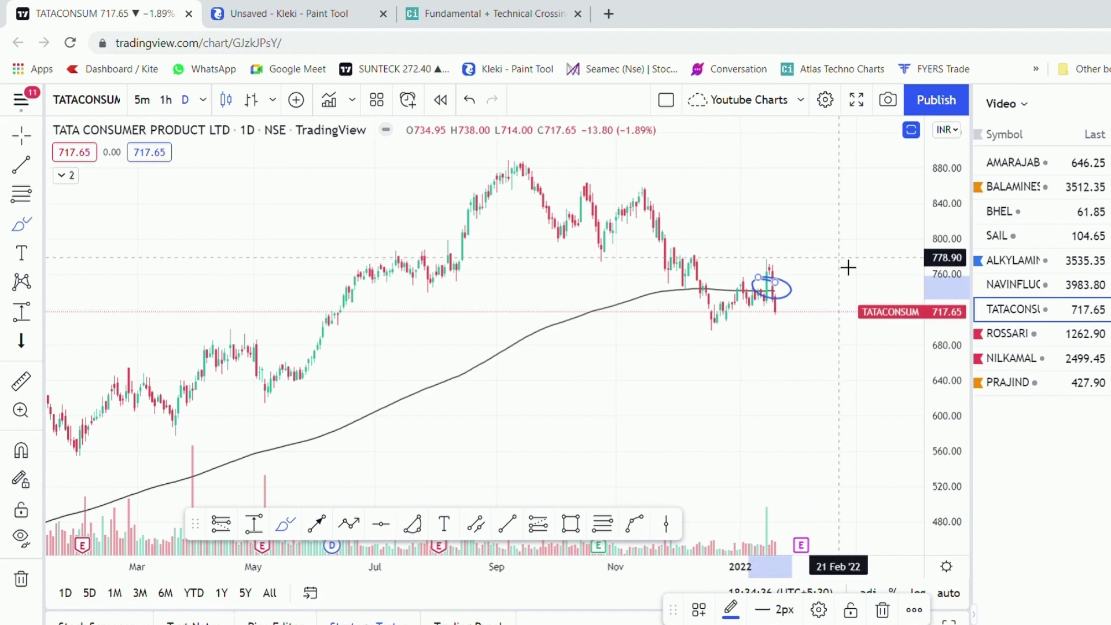
click(1094, 292)
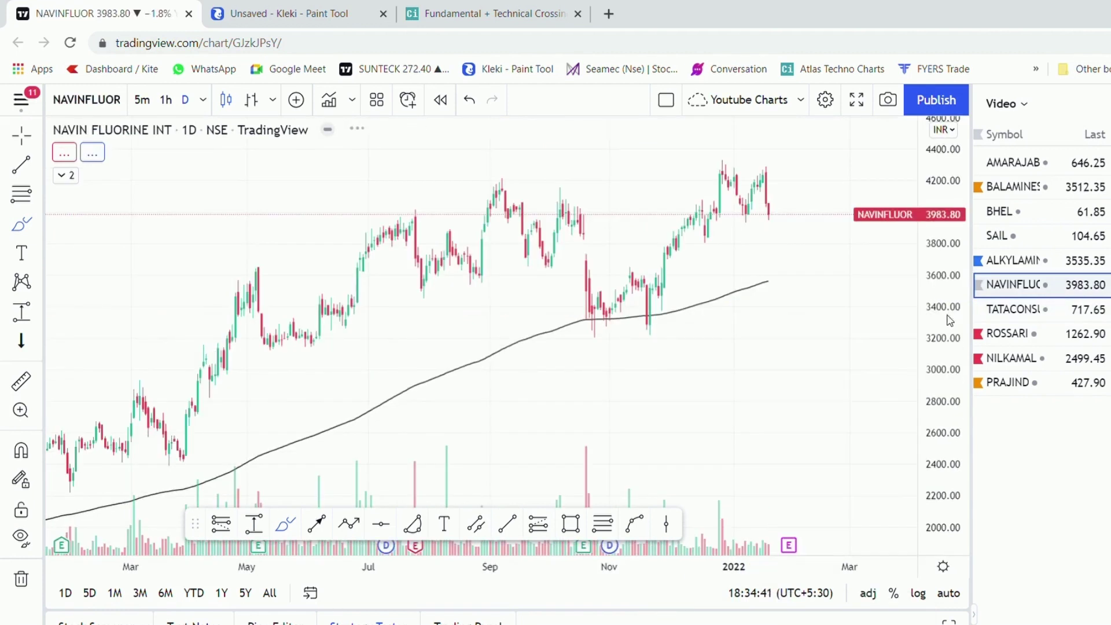
mouse_move(626, 322)
mouse_down()
mouse_move(588, 335)
mouse_move(619, 317)
mouse_move(658, 339)
mouse_move(736, 229)
mouse_move(751, 231)
mouse_up()
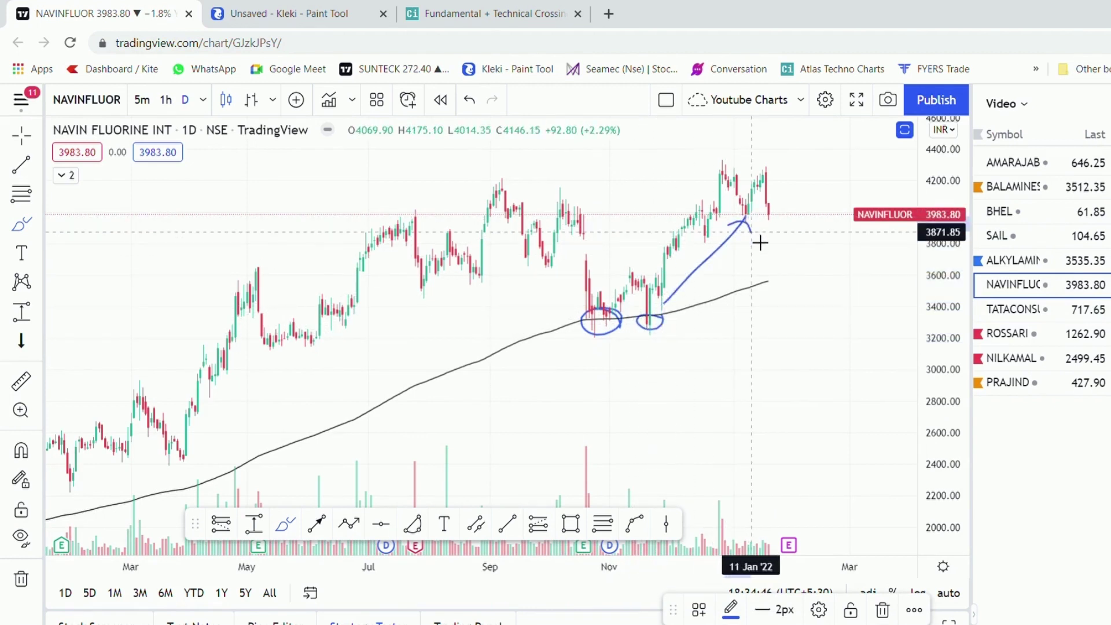
key(Up)
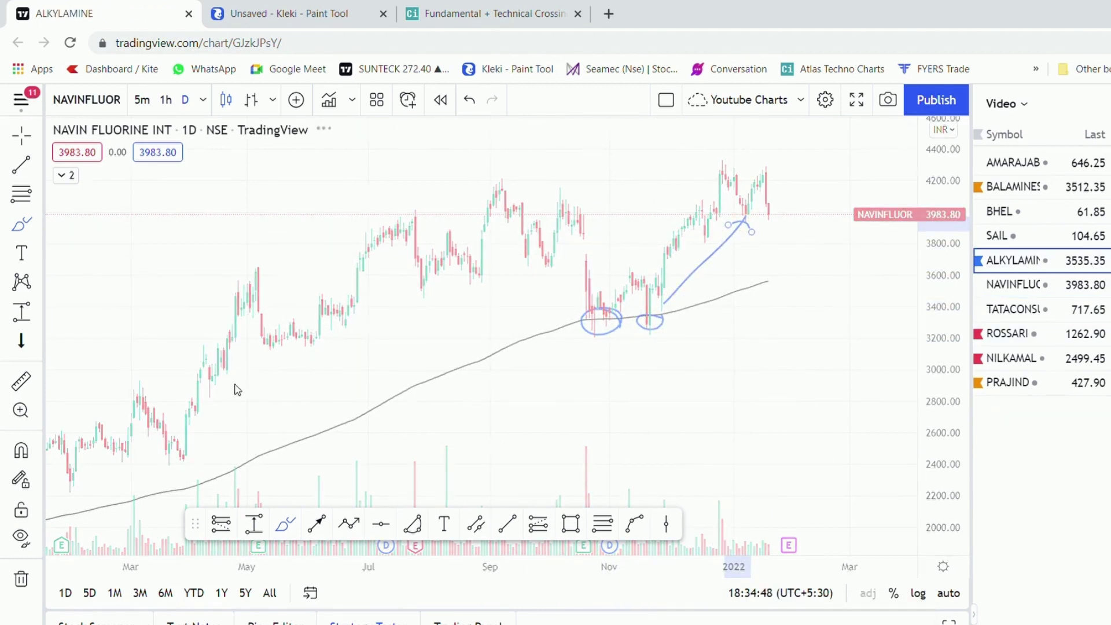
On Alkyl Amines, circle the three EMA touches and underline the recent lows, then open BHEL.
mouse_move(636, 302)
mouse_down()
mouse_move(649, 310)
mouse_move(628, 302)
mouse_up()
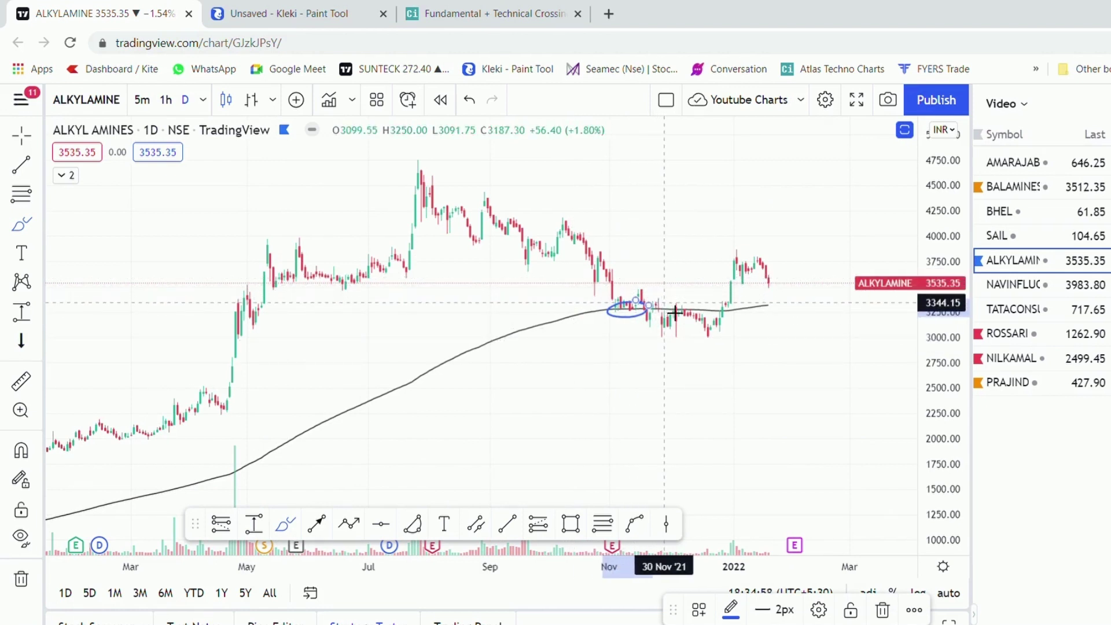
mouse_move(749, 307)
mouse_down()
mouse_move(719, 317)
mouse_move(750, 315)
mouse_up()
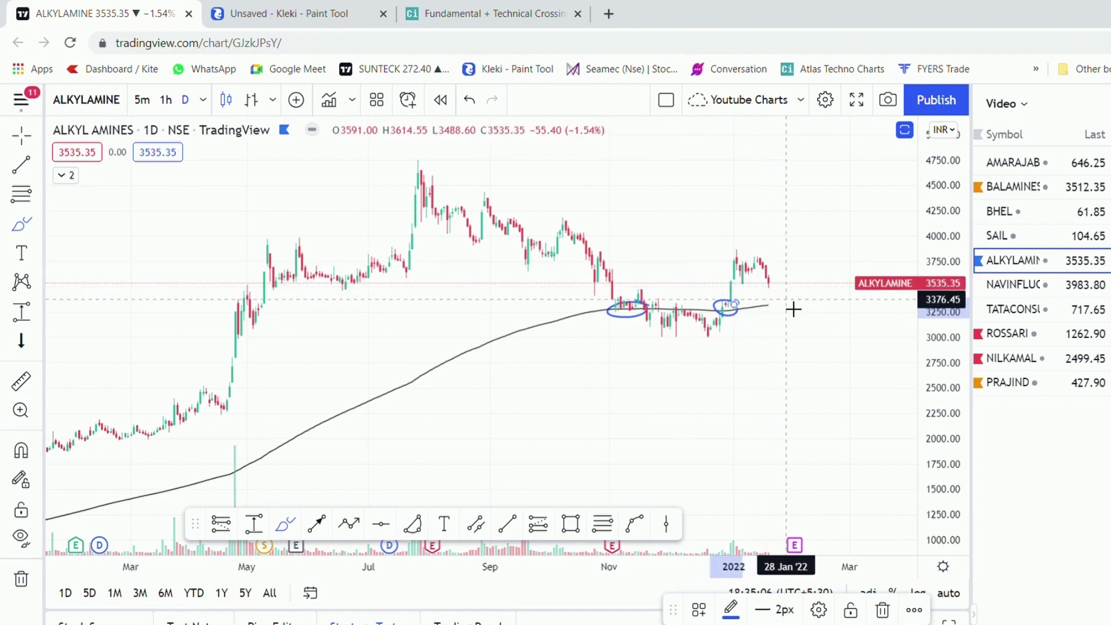
mouse_move(787, 298)
mouse_down()
mouse_move(771, 305)
mouse_move(784, 315)
mouse_move(787, 296)
mouse_up()
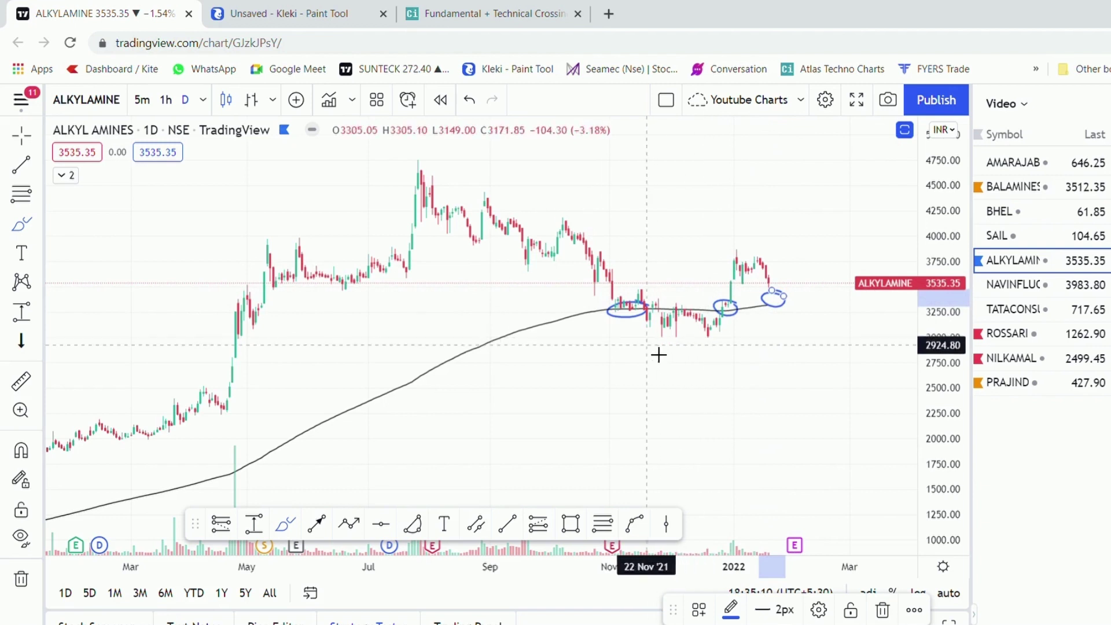
drag(660, 348, 742, 343)
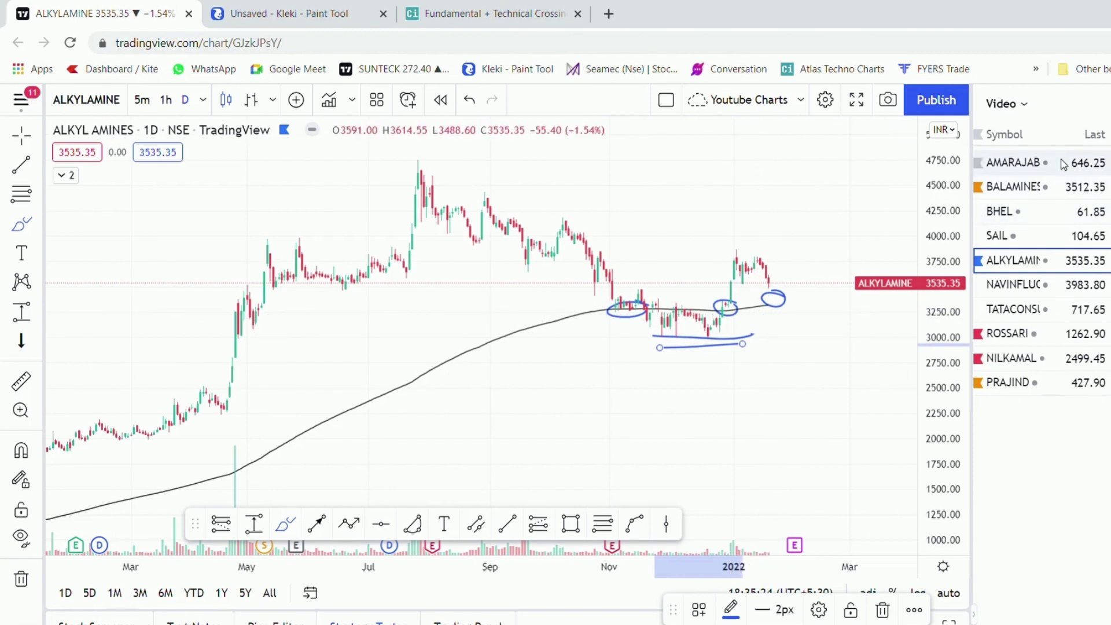
click(1036, 211)
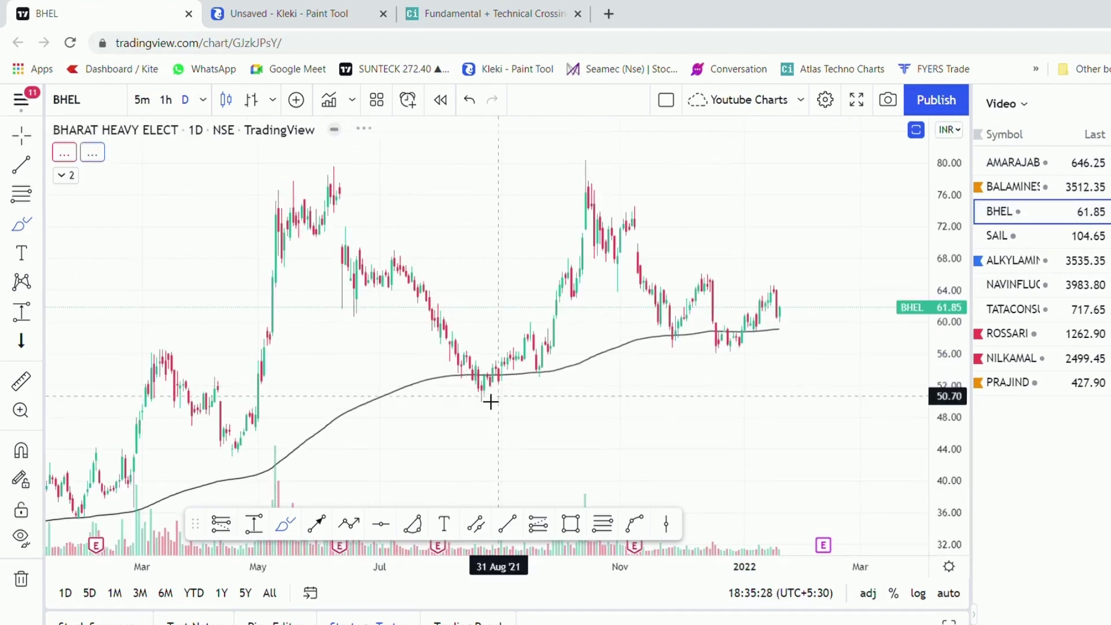
On BHEL, circle the August and September EMA bounces, add a rising arrow, and double-underline the August lows.
drag(497, 375, 499, 382)
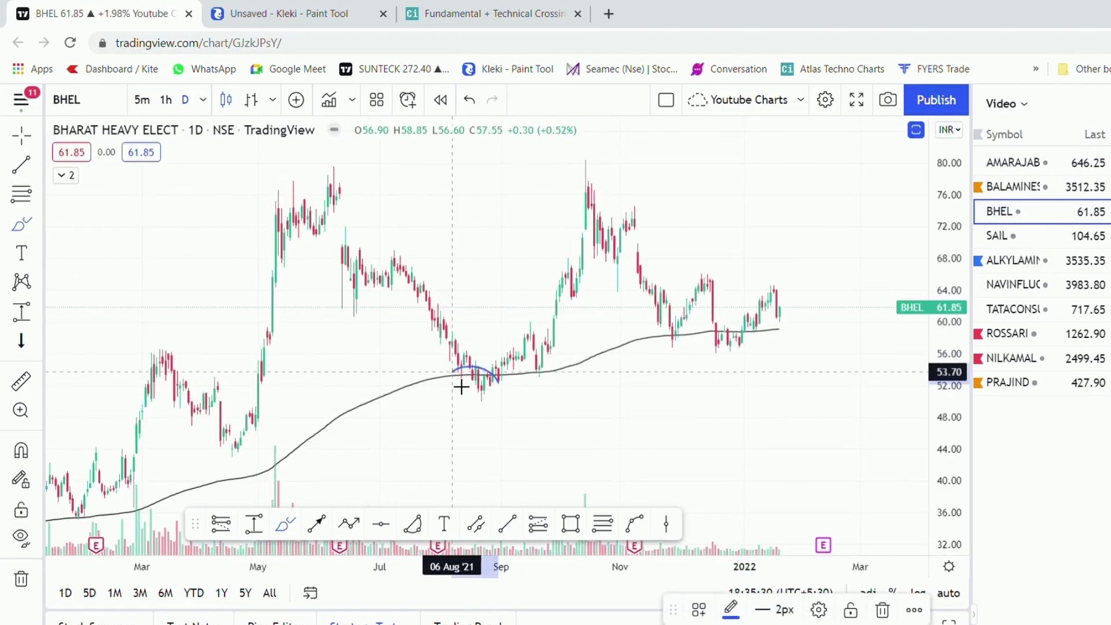
drag(488, 358, 522, 324)
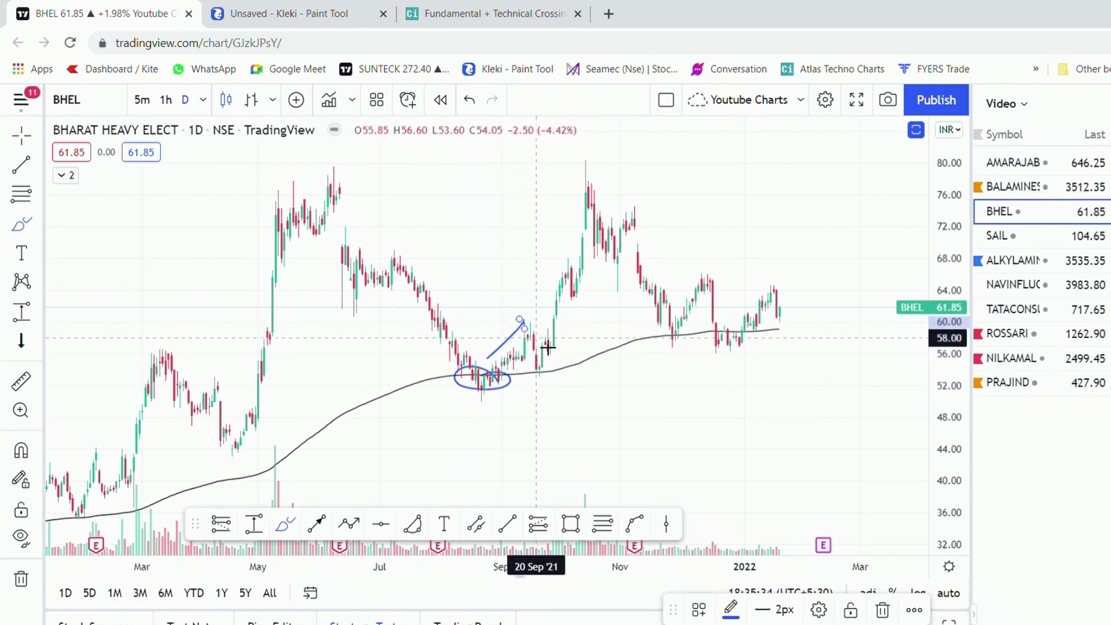
mouse_move(554, 373)
mouse_down()
mouse_move(525, 367)
mouse_move(538, 387)
mouse_move(550, 377)
mouse_move(536, 374)
mouse_up()
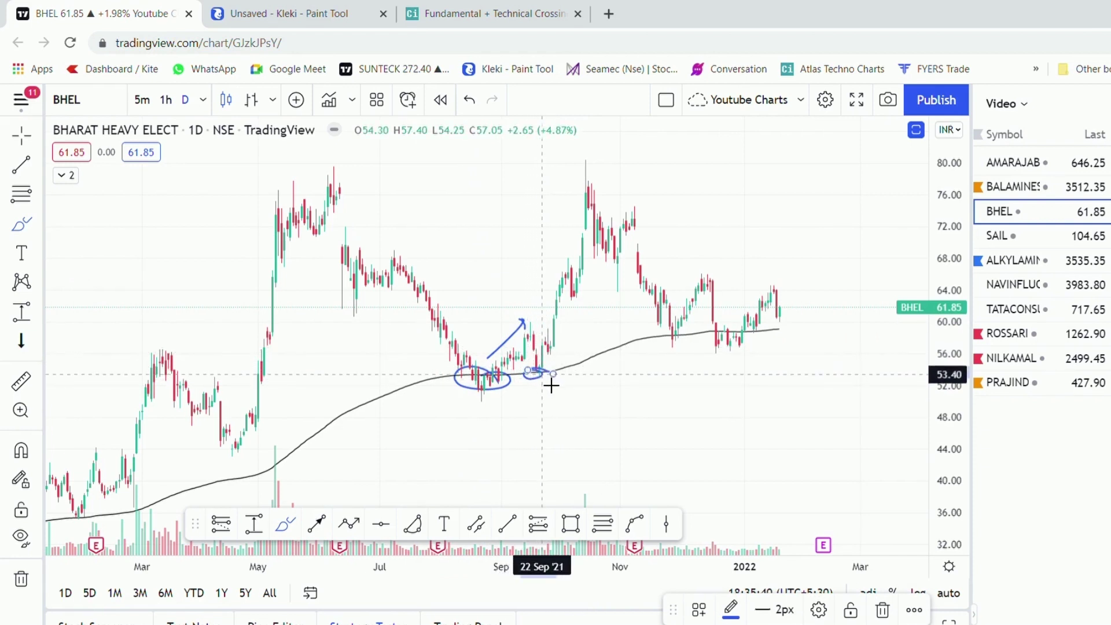
drag(456, 399, 524, 396)
drag(456, 413, 528, 413)
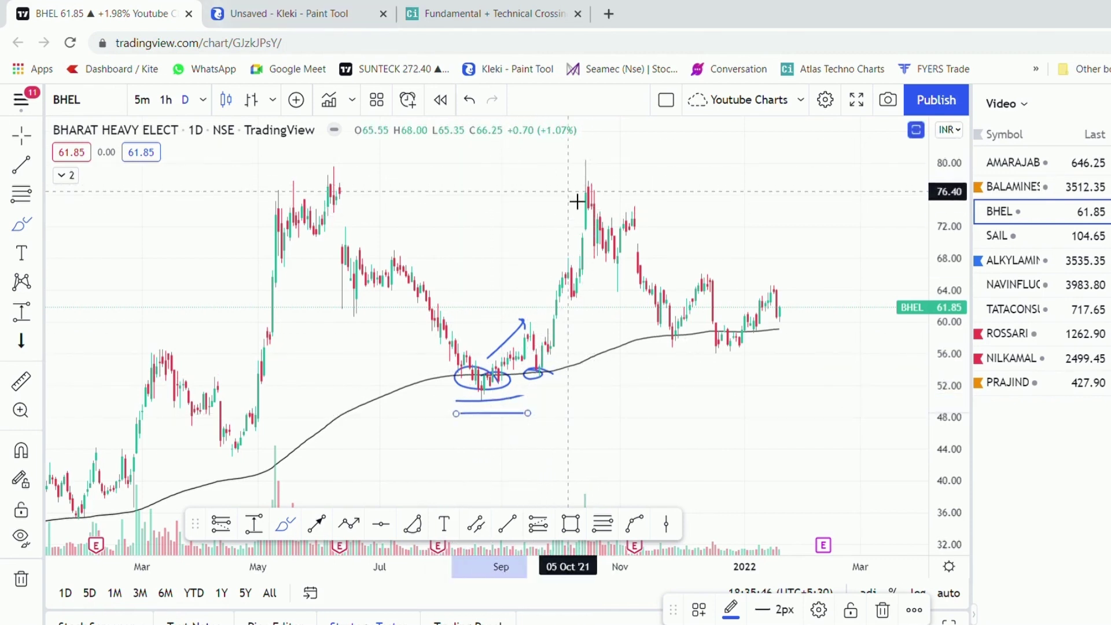
click(275, 7)
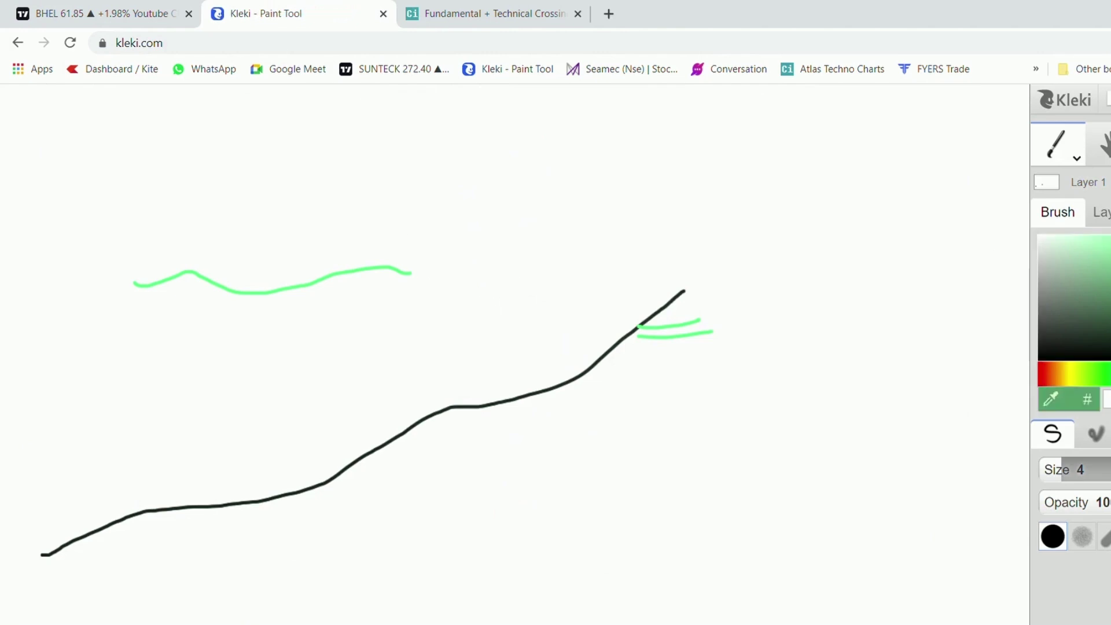
Handwrite a green 'R:R 1:2' note on the Kleki sketch and underline it with a long stroke.
mouse_move(412, 140)
mouse_down()
mouse_move(415, 218)
mouse_move(470, 218)
mouse_up()
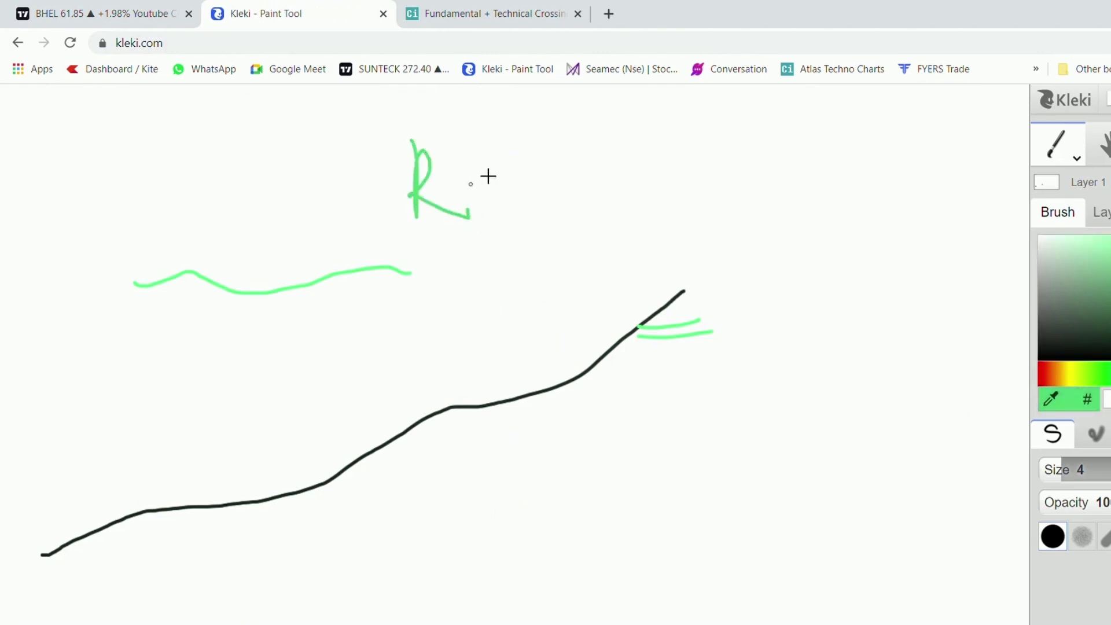
click(482, 214)
drag(523, 140, 512, 205)
drag(521, 145, 554, 196)
drag(432, 261, 443, 318)
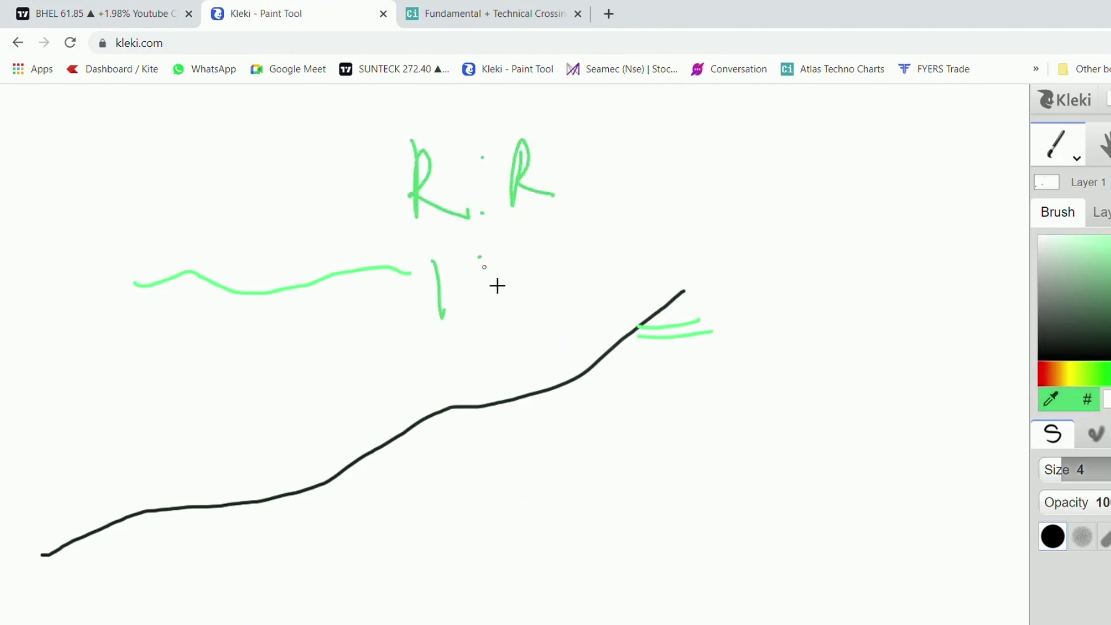
drag(524, 252, 554, 305)
mouse_move(429, 355)
mouse_down()
mouse_move(633, 315)
mouse_move(638, 333)
mouse_up()
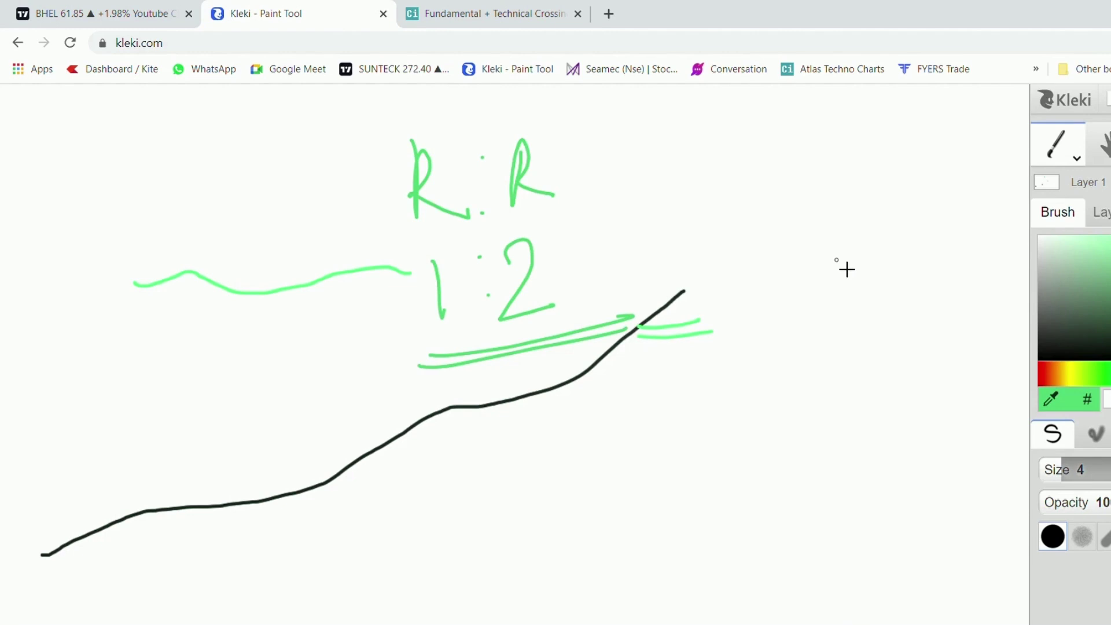
click(98, 14)
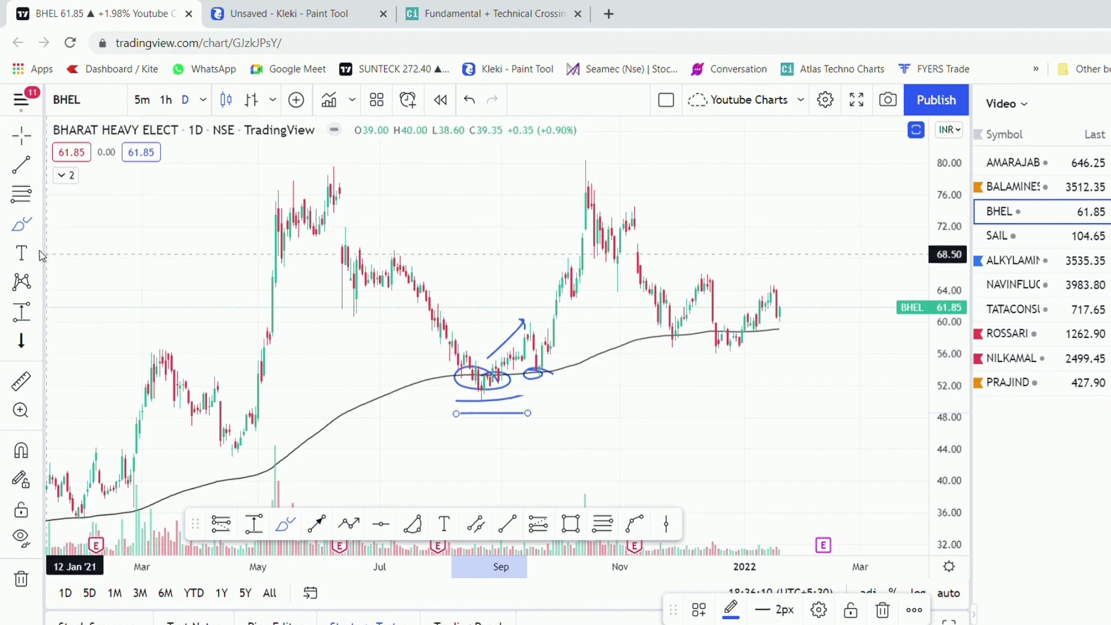
With the brush, circle BHEL's December and January EMA bounces and underline the recent lows.
click(38, 223)
click(672, 354)
drag(665, 326, 678, 338)
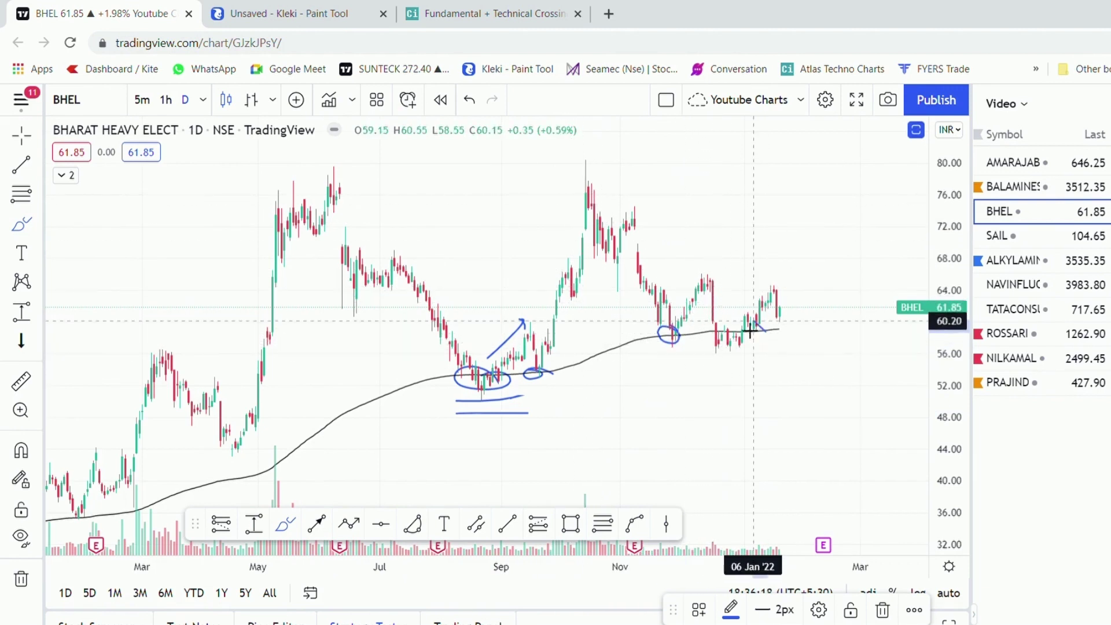
drag(766, 331, 745, 322)
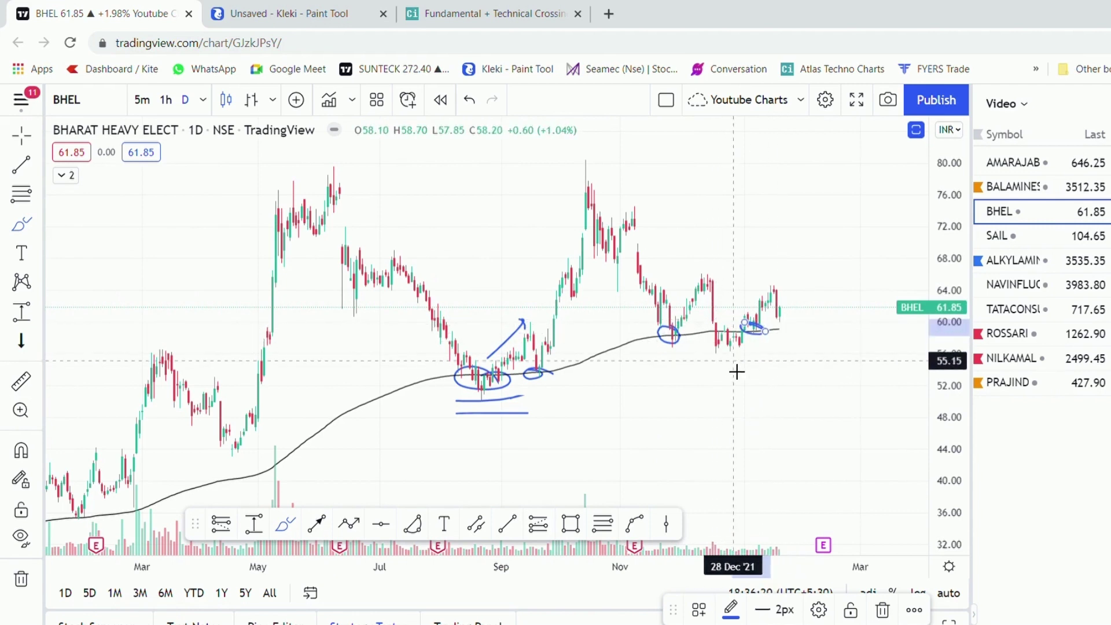
mouse_move(713, 366)
mouse_down()
mouse_move(784, 365)
mouse_move(787, 376)
mouse_up()
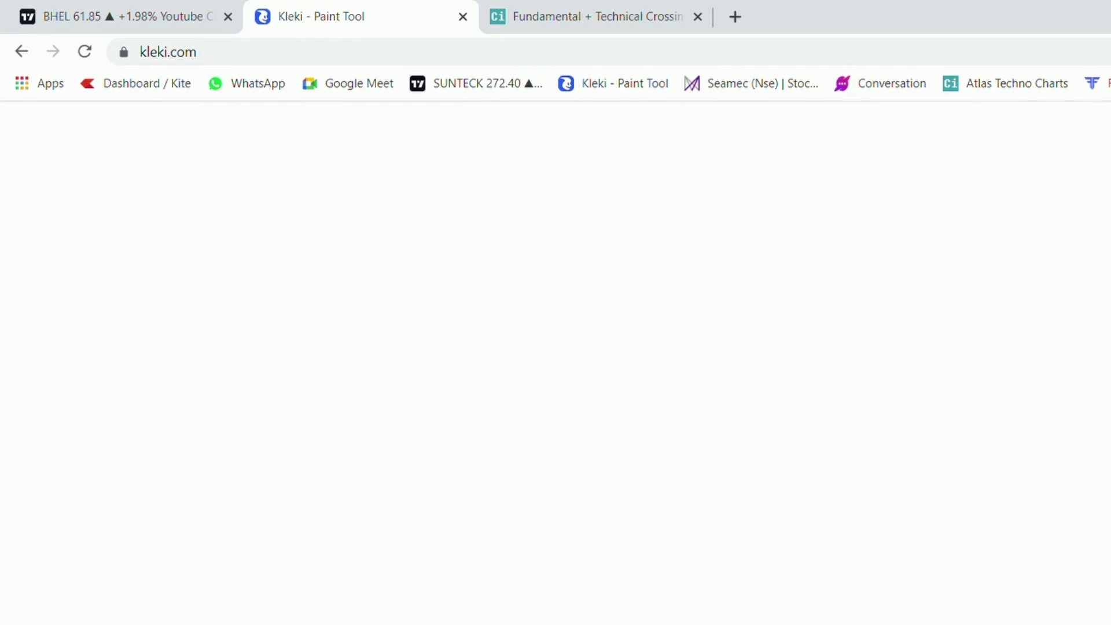
Sketch a rising dark trend line, a green W bouncing off it, and two green underlines.
mouse_move(249, 619)
mouse_down()
mouse_move(530, 560)
mouse_move(818, 461)
mouse_move(862, 425)
mouse_up()
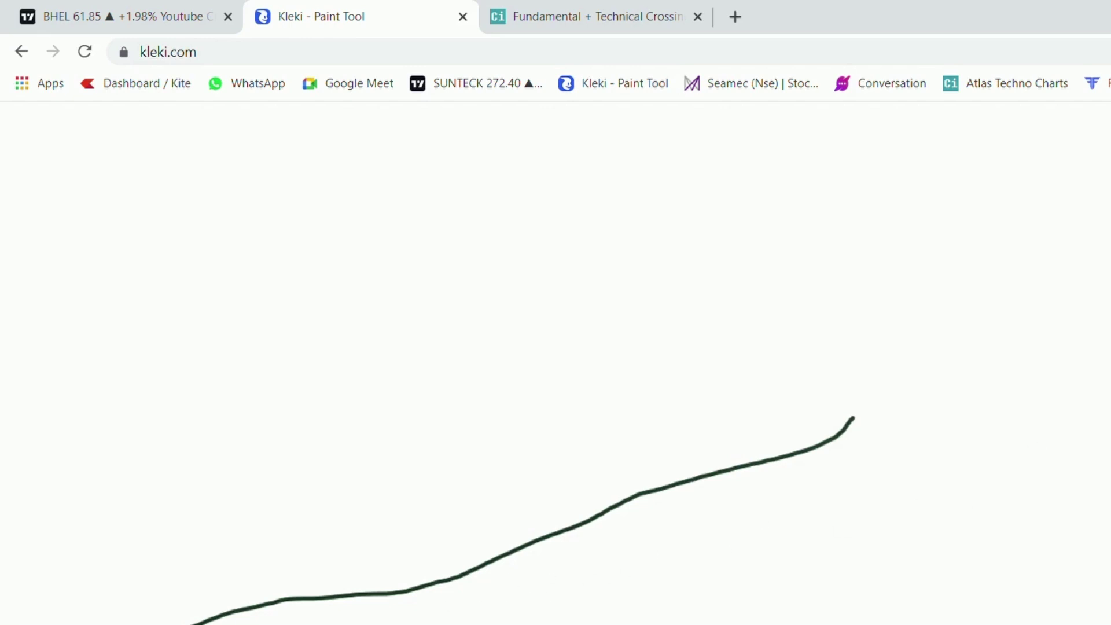
drag(595, 449, 634, 508)
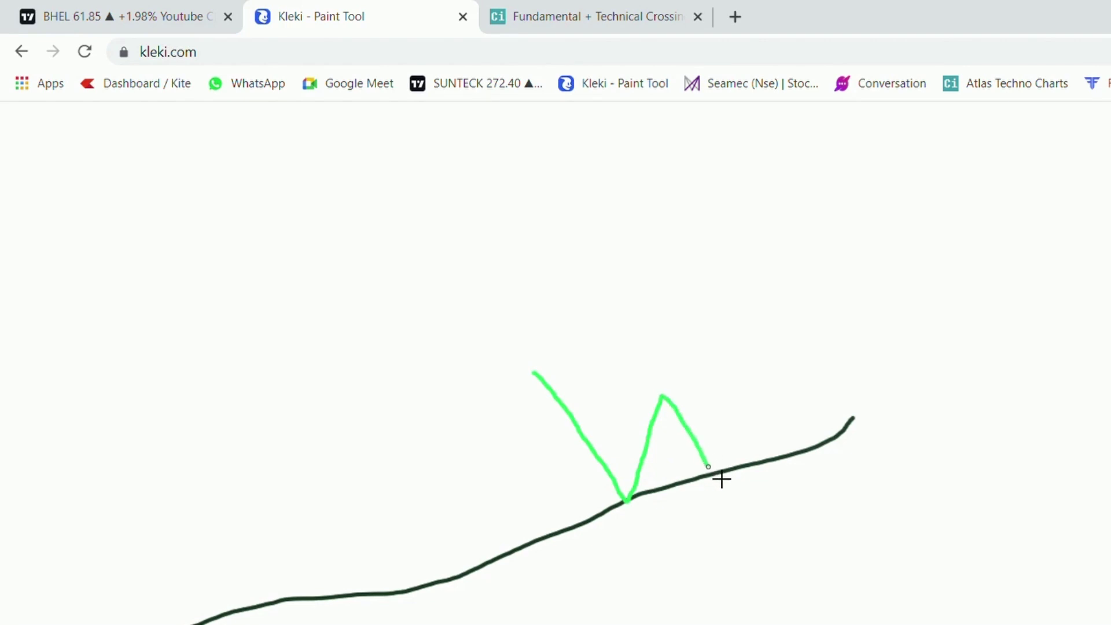
drag(718, 457, 733, 403)
drag(726, 481, 706, 490)
drag(660, 524, 748, 508)
drag(517, 542, 761, 542)
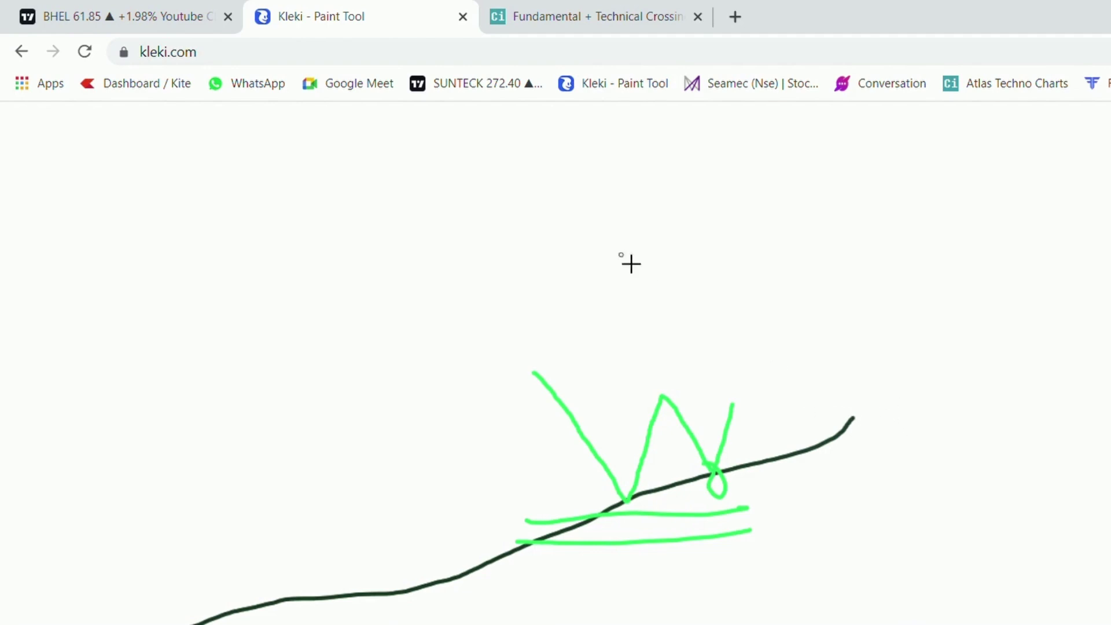
click(618, 7)
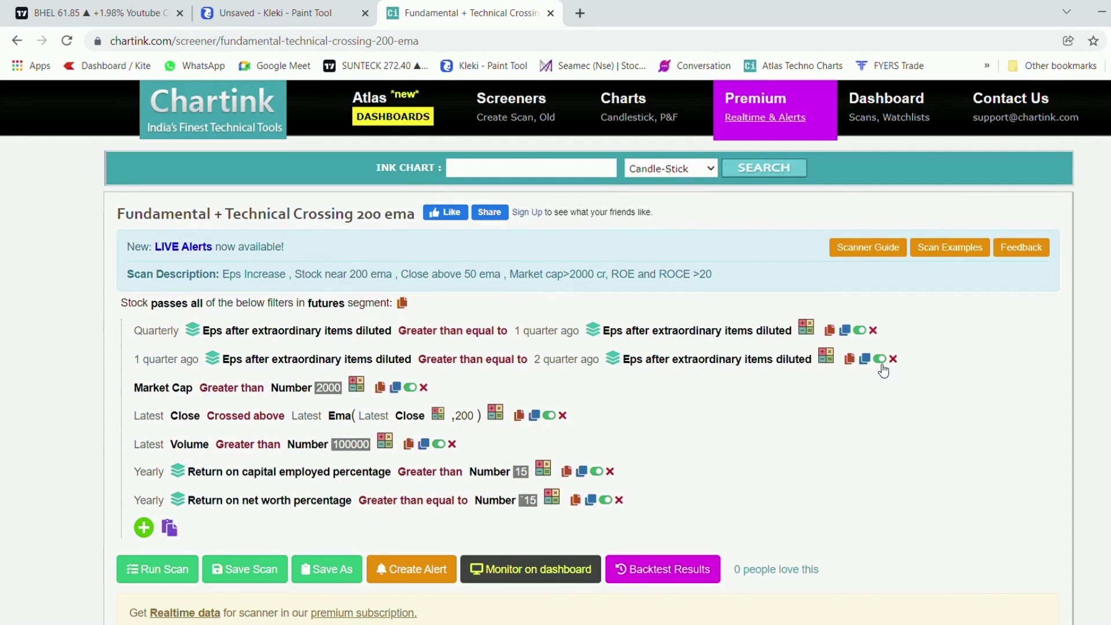
Switch off both EPS filters, the ROCE filter and the return-on-net-worth filter.
click(860, 330)
click(889, 358)
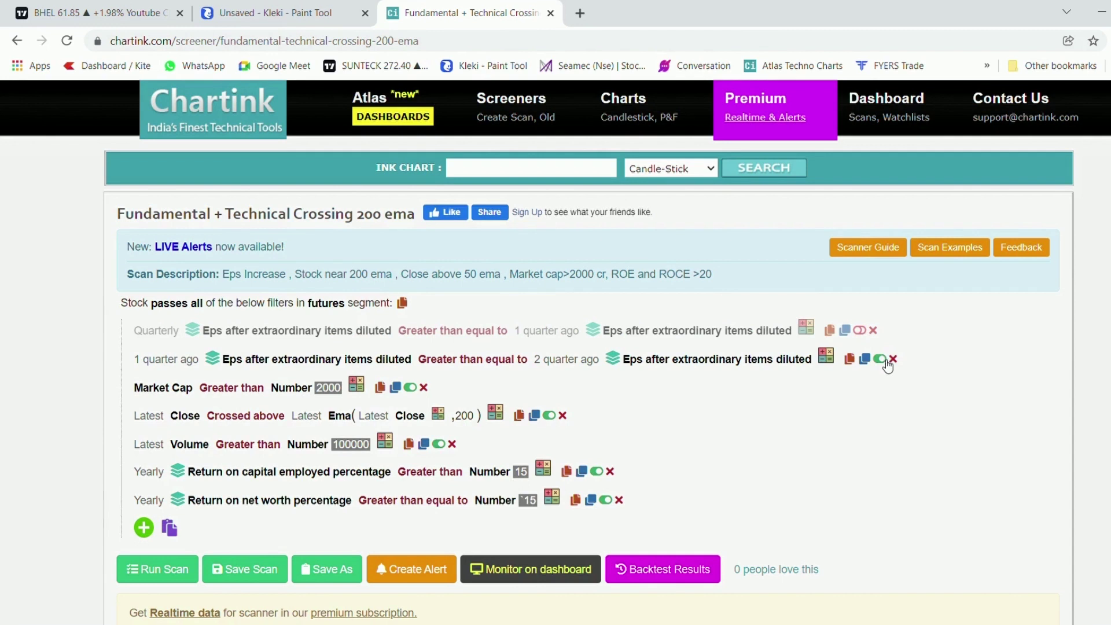
click(597, 472)
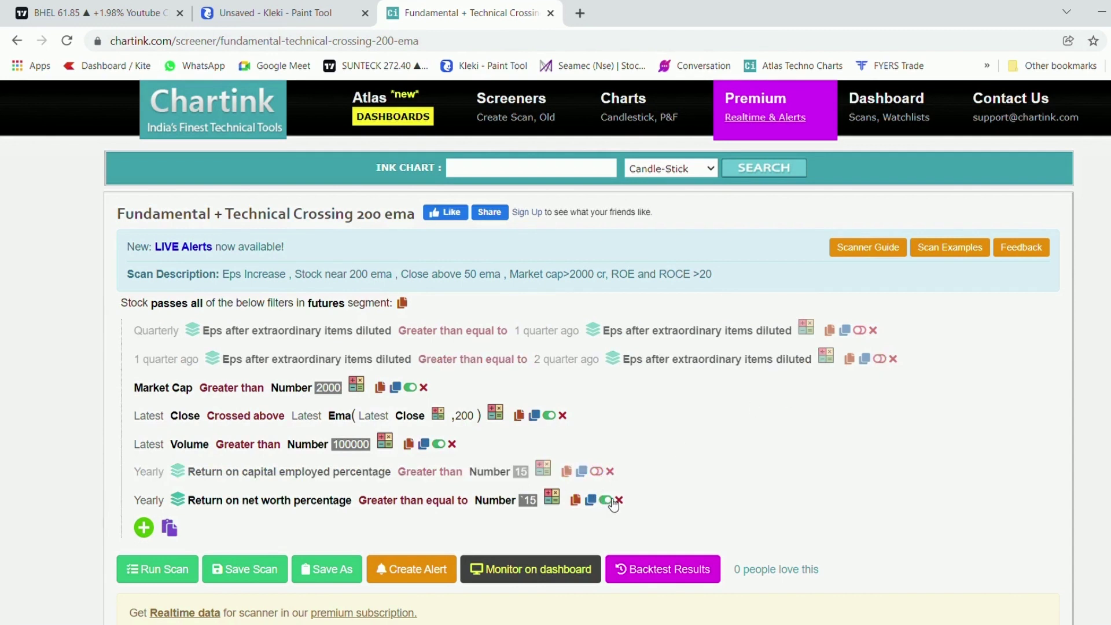
click(606, 500)
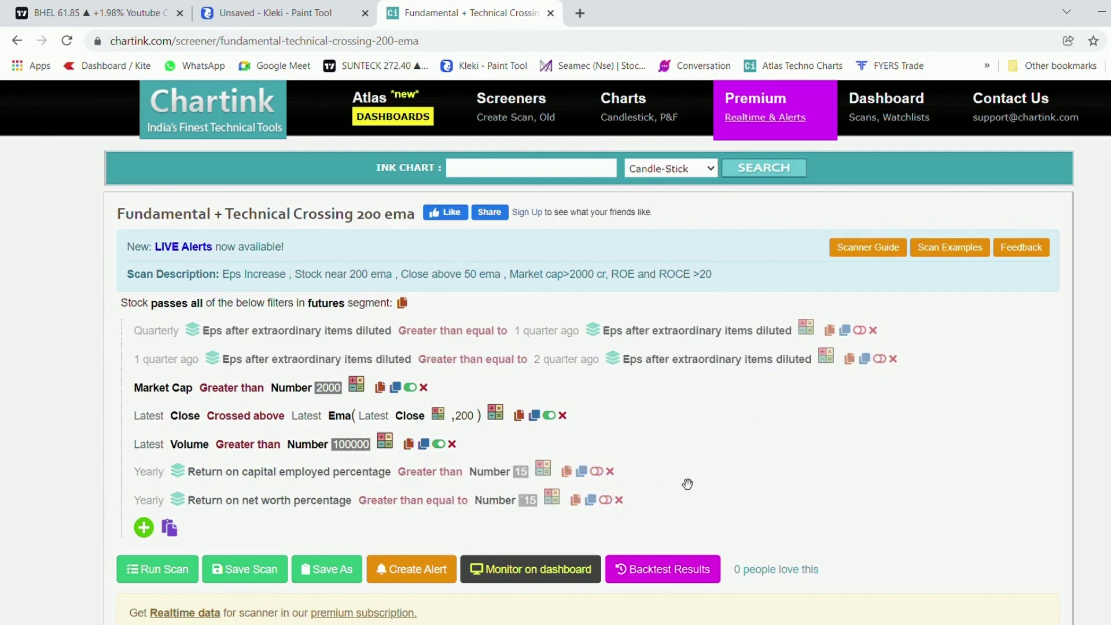